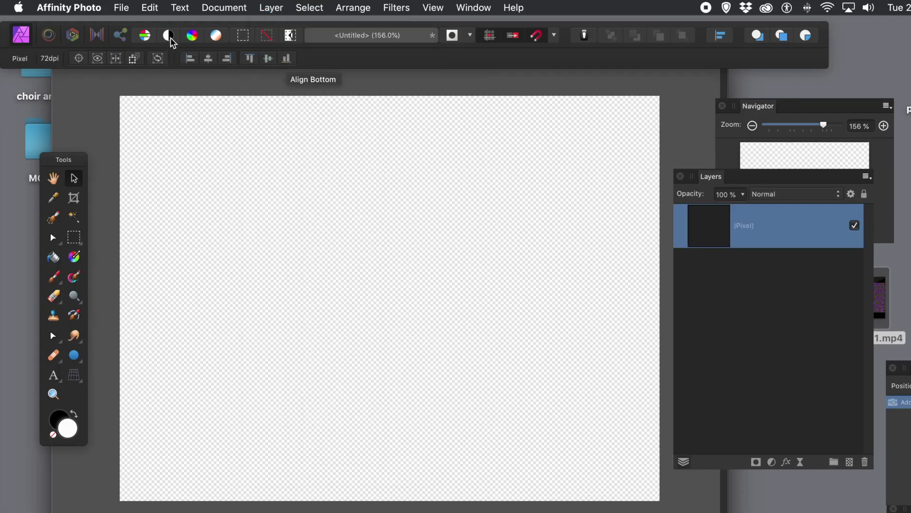
Fill the empty pixel layer with solid white using Edit > Fill.
left_click(150, 7)
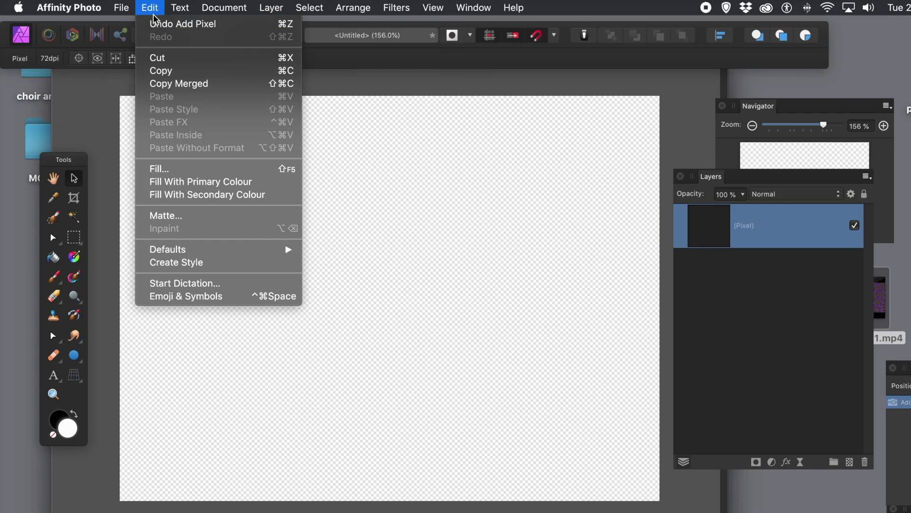
left_click(161, 168)
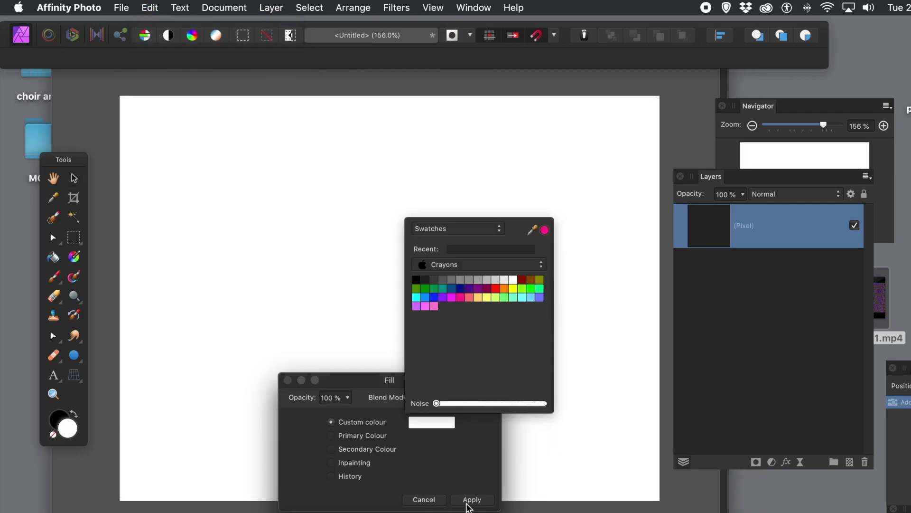
left_click(469, 502)
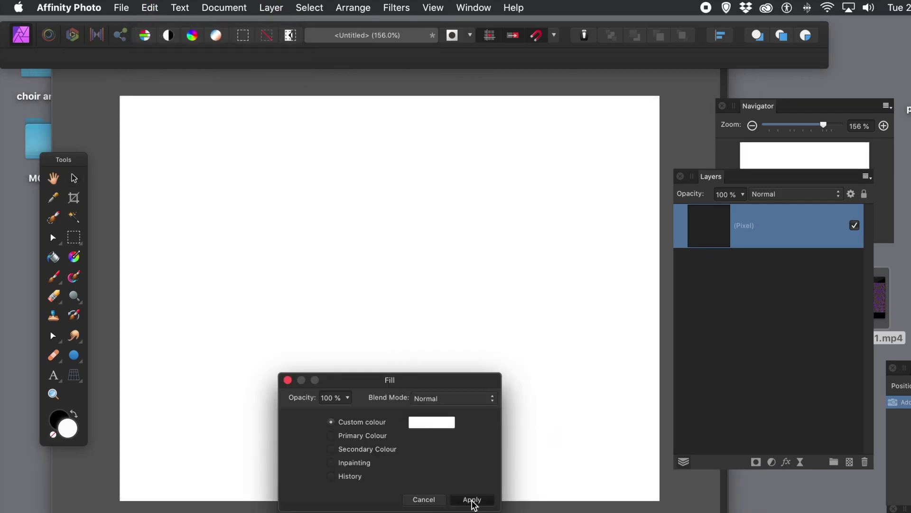
key("Return")
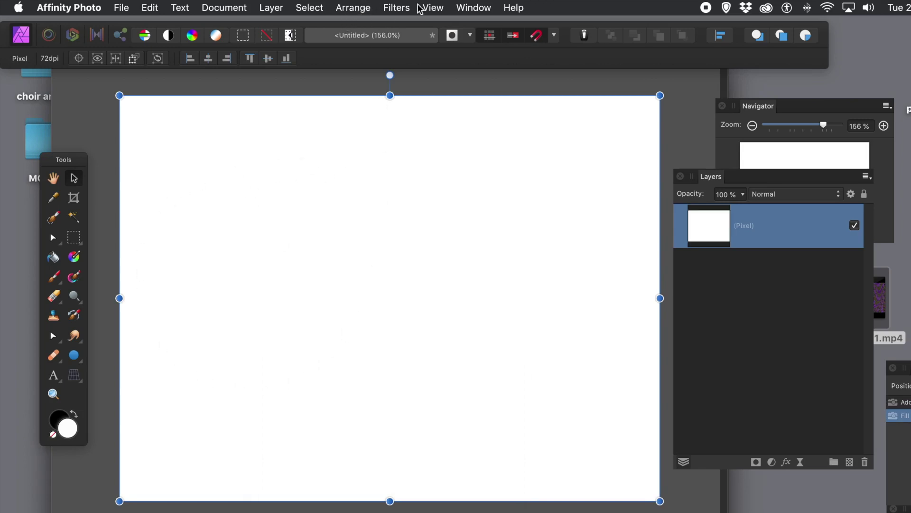
Apply Perlin Noise in Difference mode with Octaves 2, Zoom 45.9 px and Persistence 95.1 px.
left_click(397, 8)
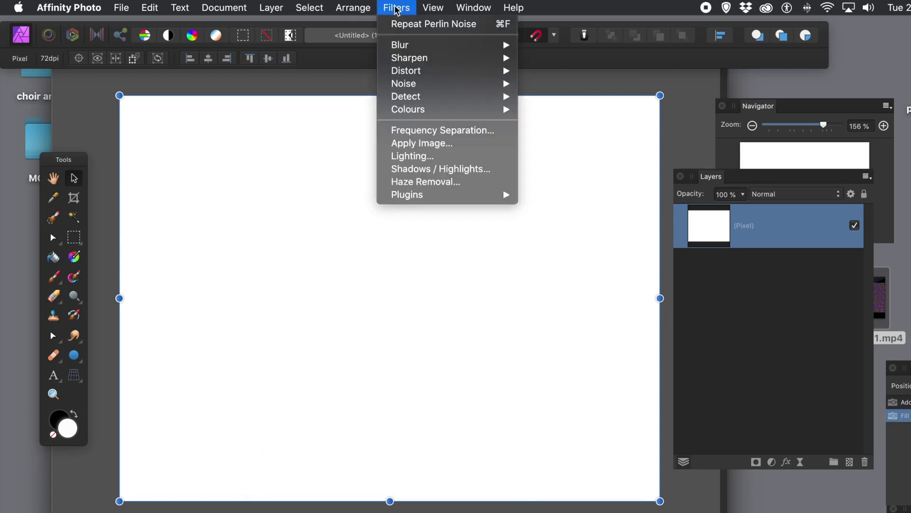
mouse_move(412, 90)
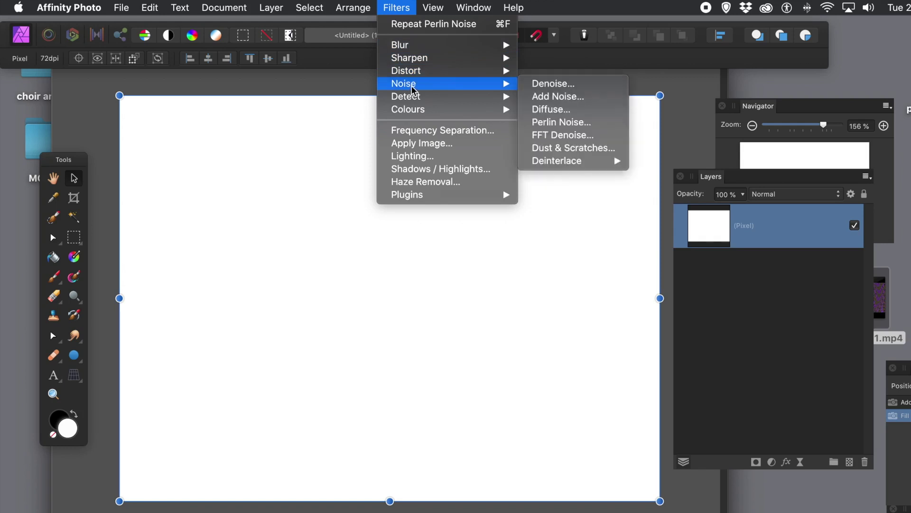
left_click(554, 123)
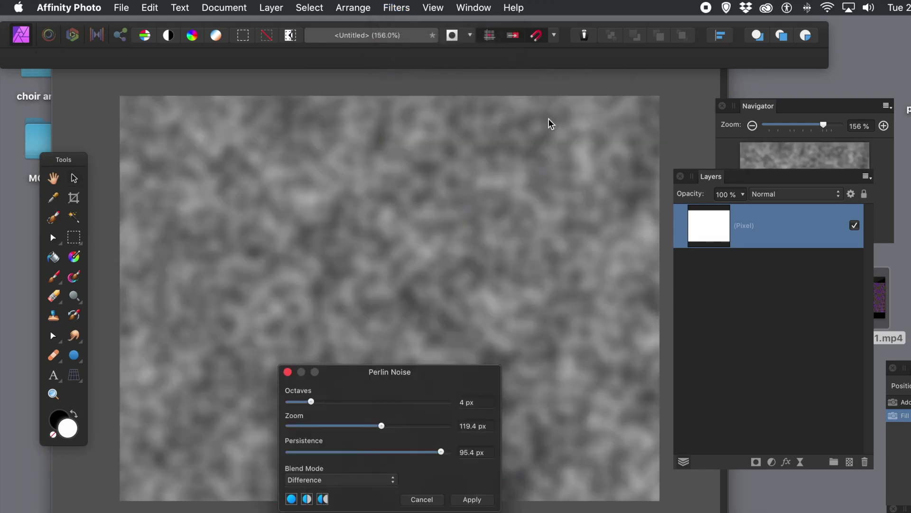
left_click_drag(369, 372, 588, 215)
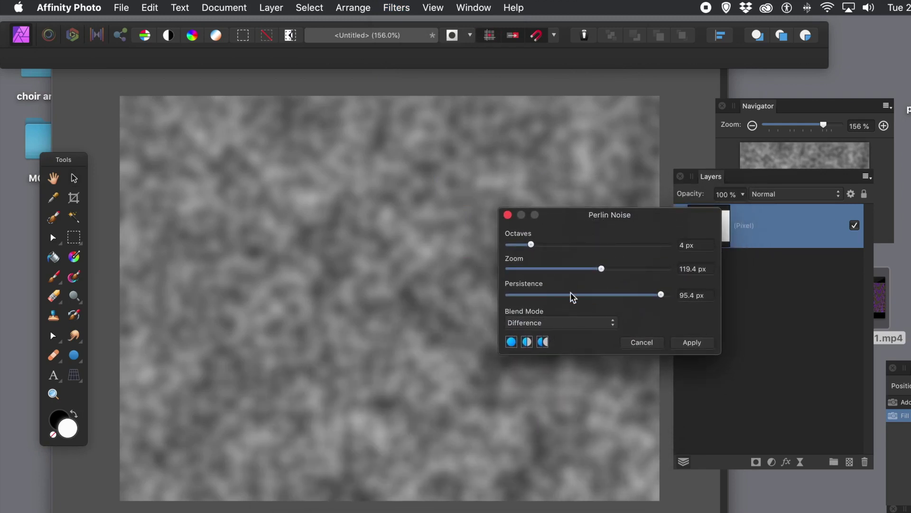
left_click(551, 318)
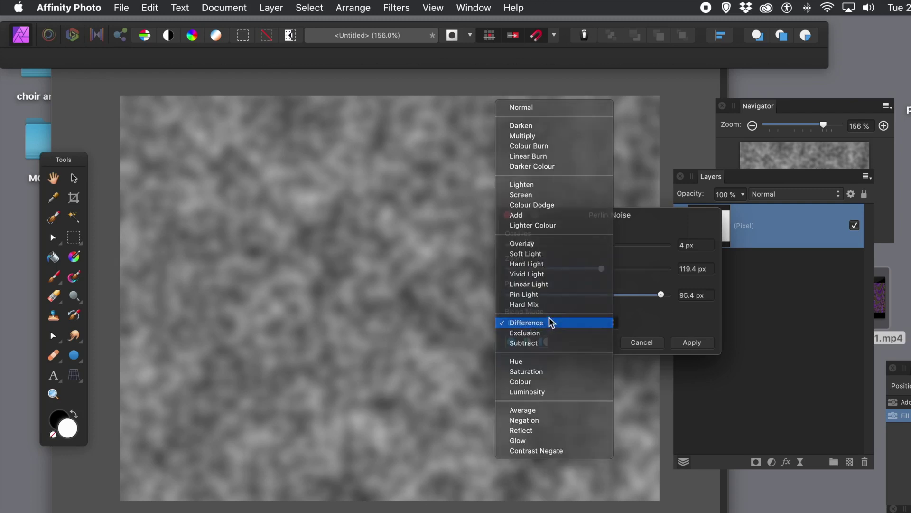
left_click(550, 323)
mouse_move(533, 245)
left_mouse_down()
mouse_move(577, 245)
mouse_move(520, 247)
left_mouse_up()
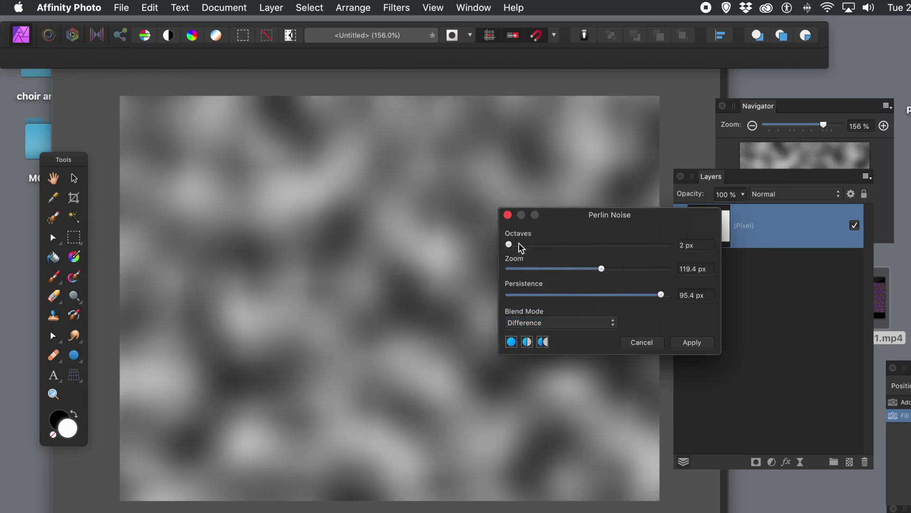
left_click_drag(588, 269, 579, 269)
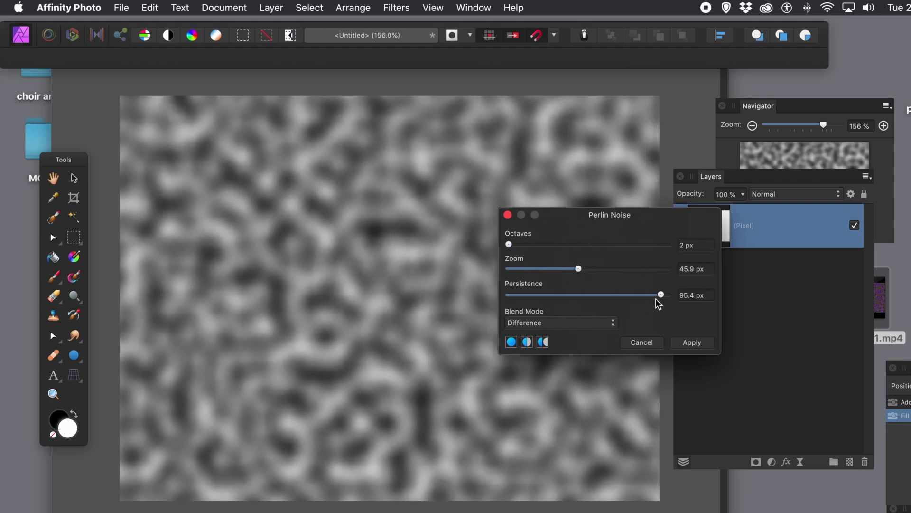
mouse_move(660, 295)
left_mouse_down()
mouse_move(514, 294)
mouse_move(661, 295)
left_mouse_up()
left_click(698, 344)
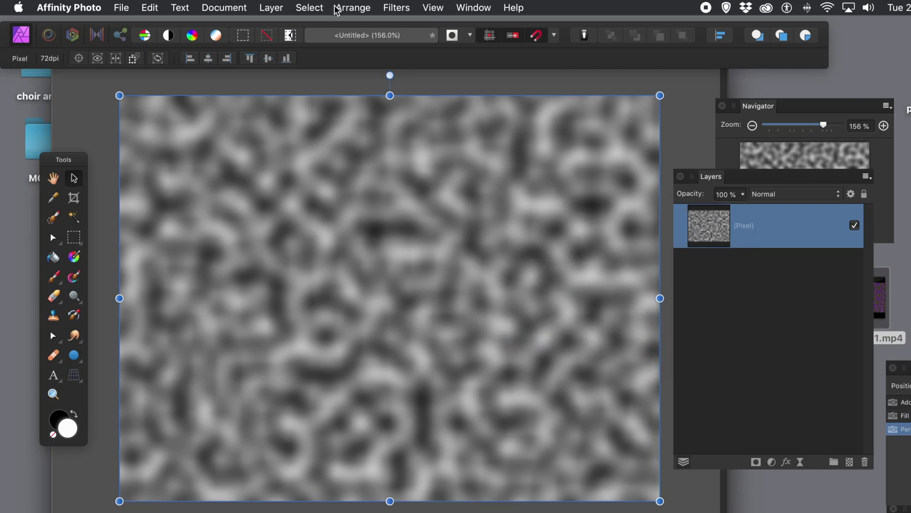
Apply a second Difference Perlin Noise pass at 46.4 px zoom, 2 px octaves and 79 px persistence.
left_click(409, 9)
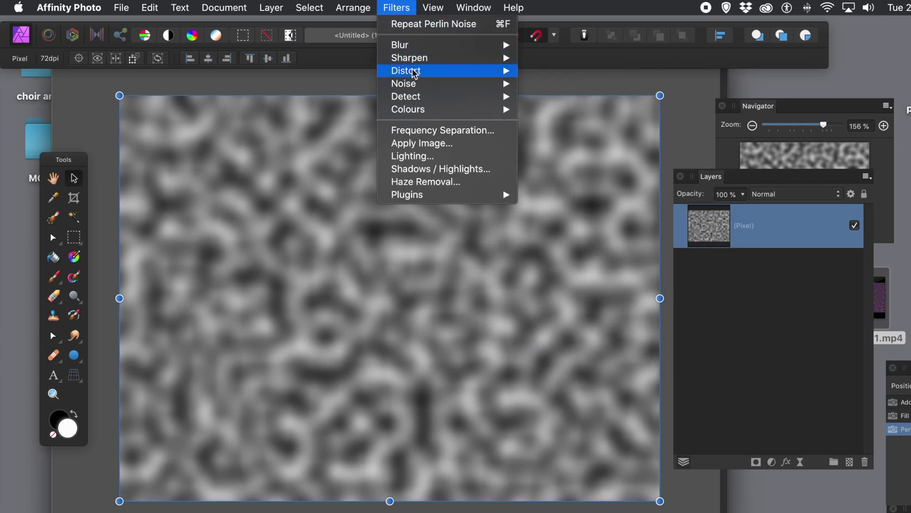
mouse_move(415, 75)
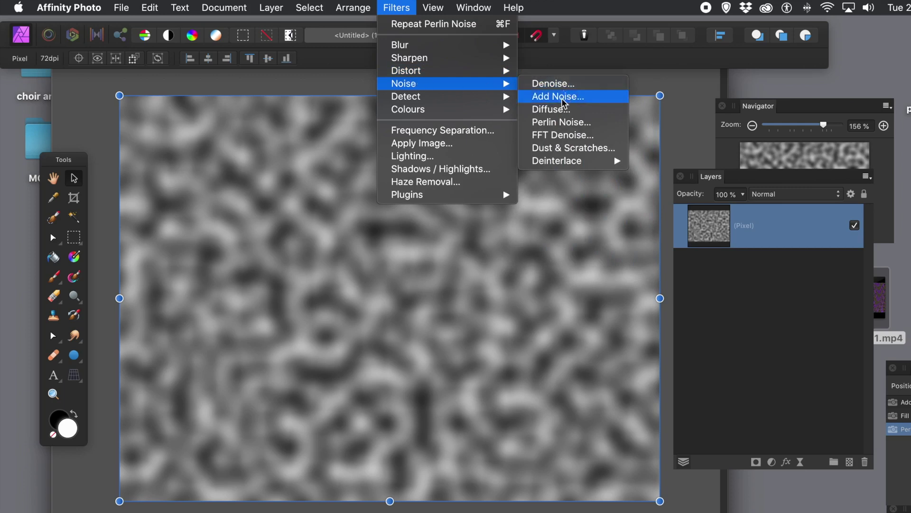
left_click(561, 124)
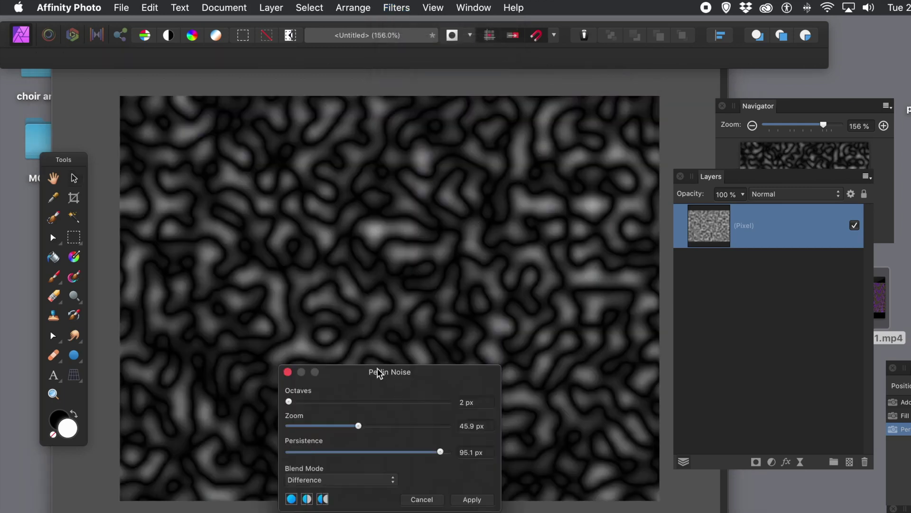
left_click_drag(377, 369, 642, 261)
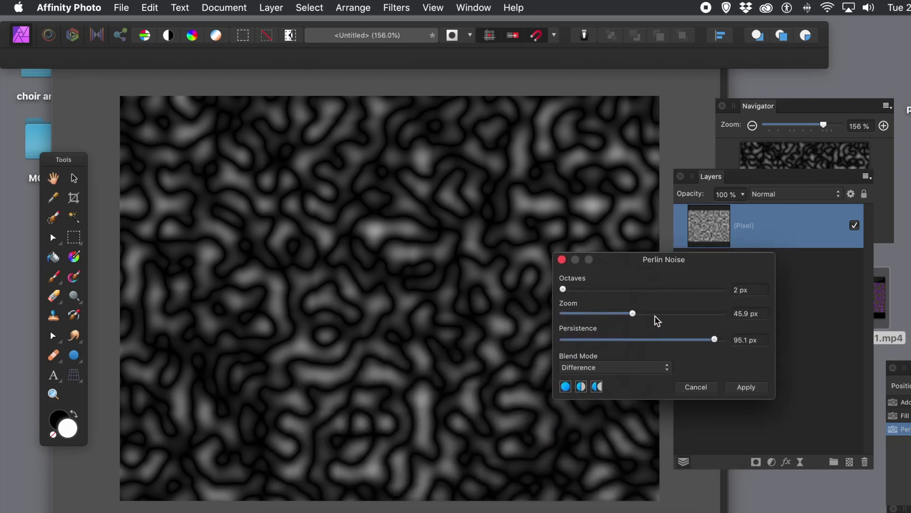
left_click_drag(637, 313, 633, 314)
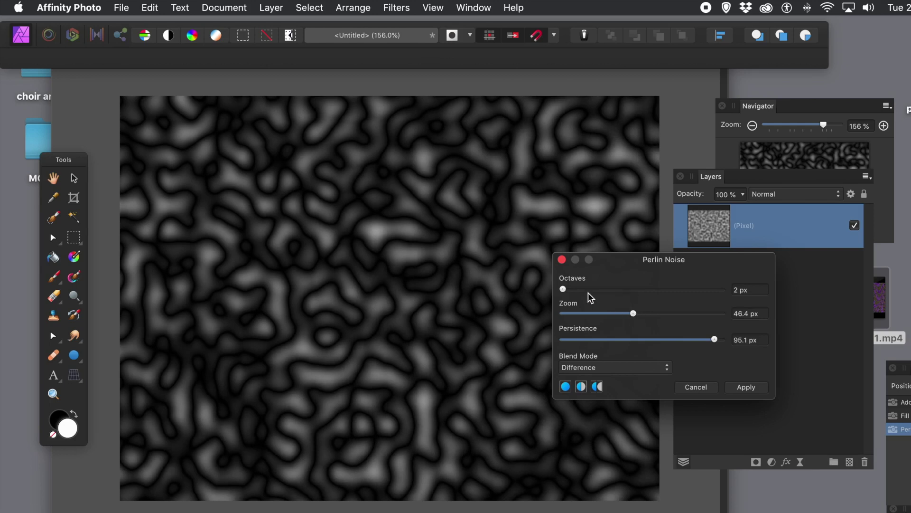
left_click_drag(570, 287, 549, 287)
left_click_drag(712, 339, 689, 343)
left_click(750, 388)
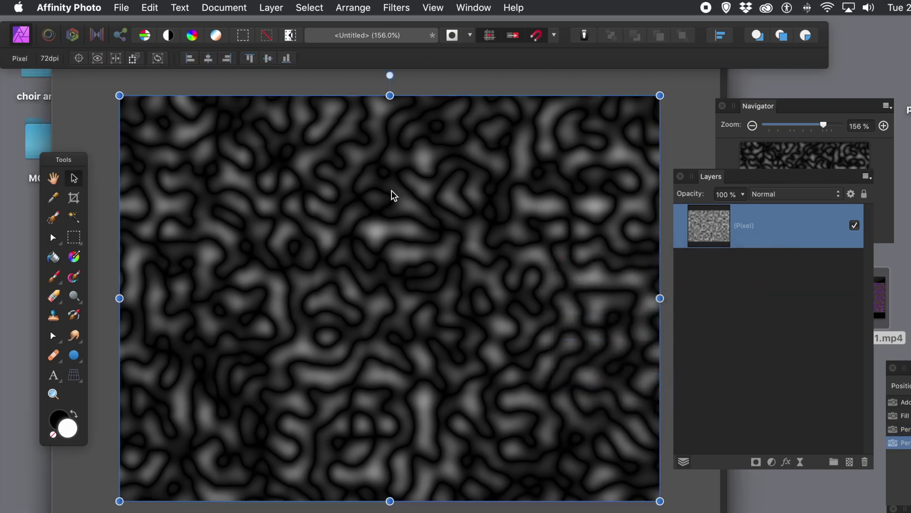
Apply a third Difference Perlin Noise pass with Zoom raised to 75.9 px.
left_click(396, 8)
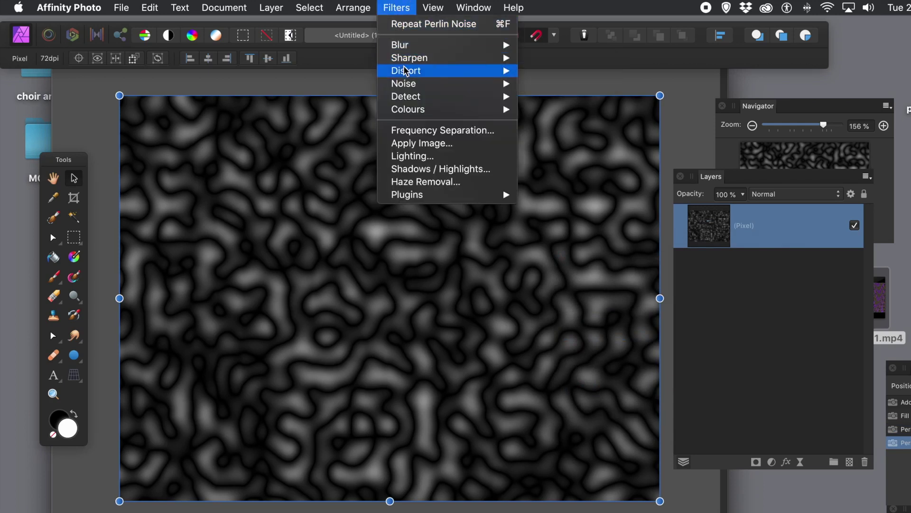
mouse_move(403, 84)
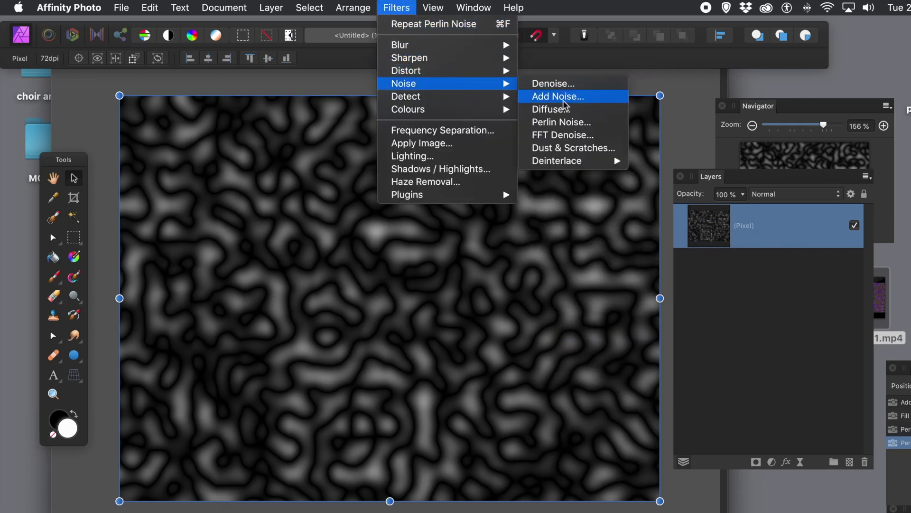
left_click(559, 123)
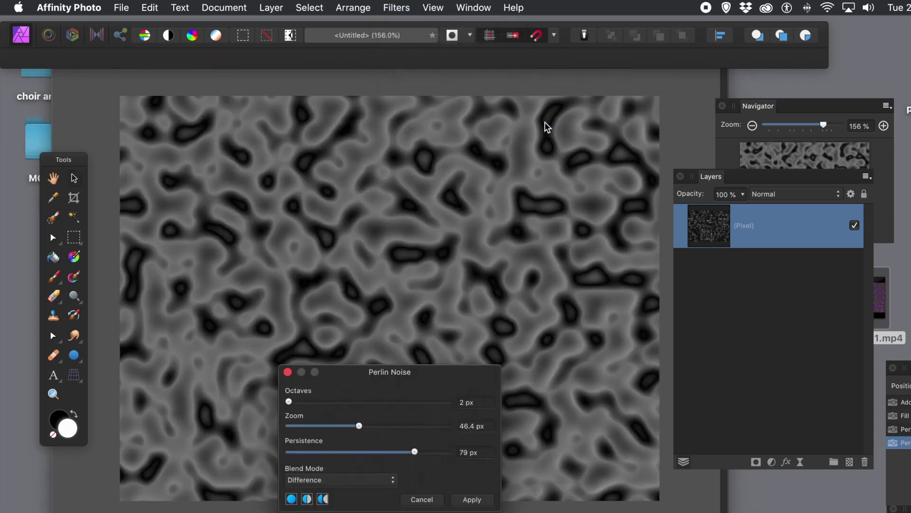
left_click_drag(371, 369, 551, 310)
left_click_drag(549, 369, 552, 368)
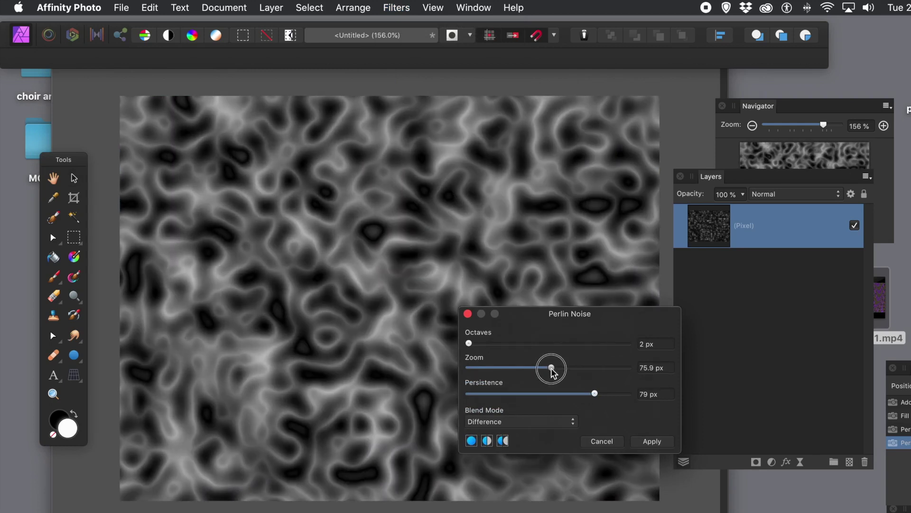
left_click(658, 442)
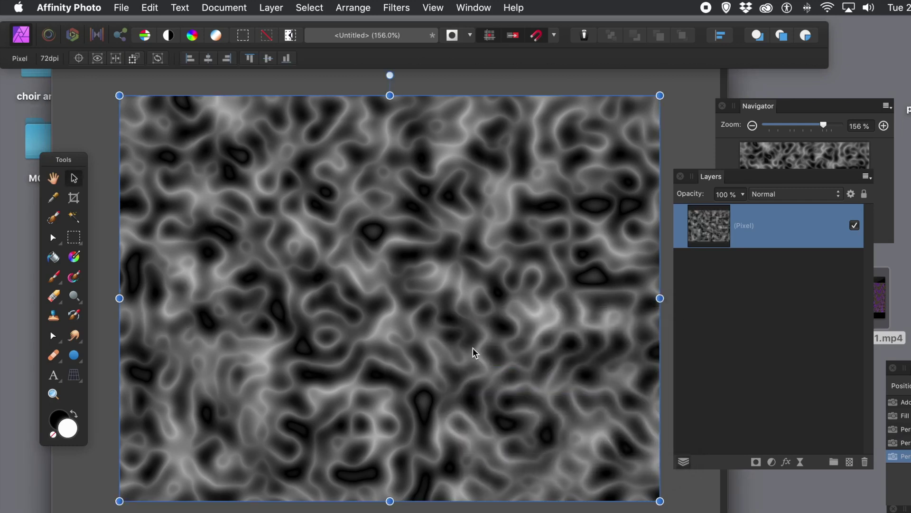
Apply a fourth Difference Perlin Noise pass with Zoom lowered to 44.9 px.
left_click(395, 8)
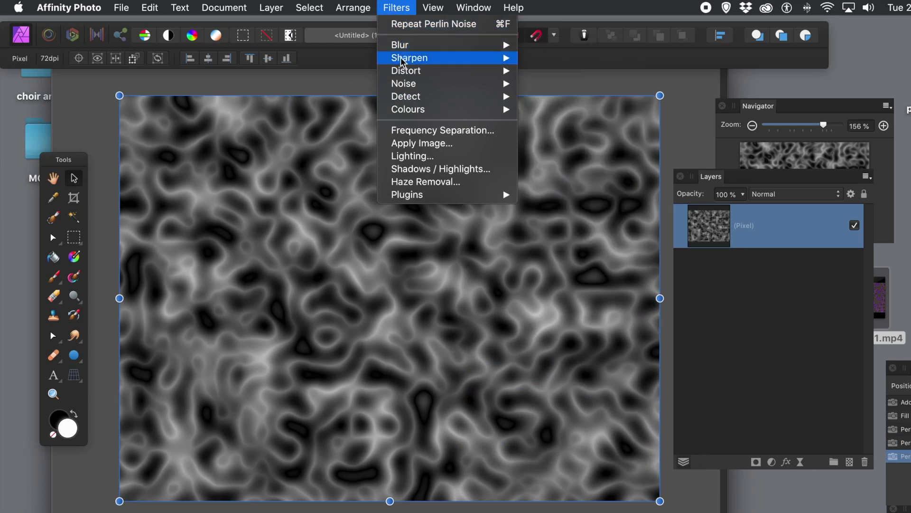
mouse_move(400, 71)
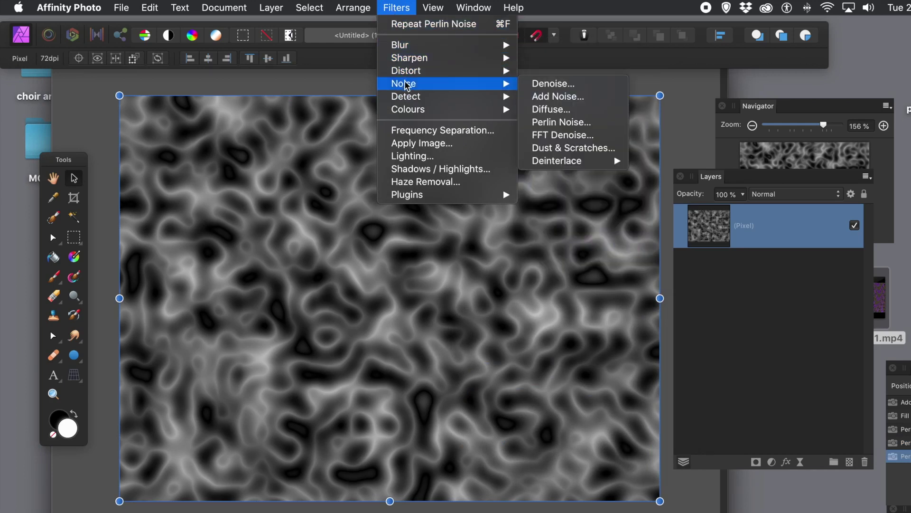
left_click(571, 122)
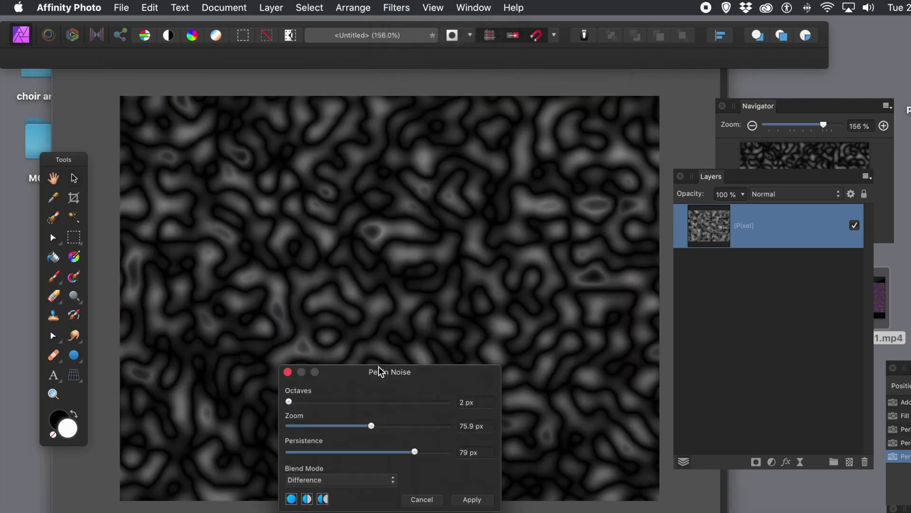
left_click_drag(378, 375, 601, 290)
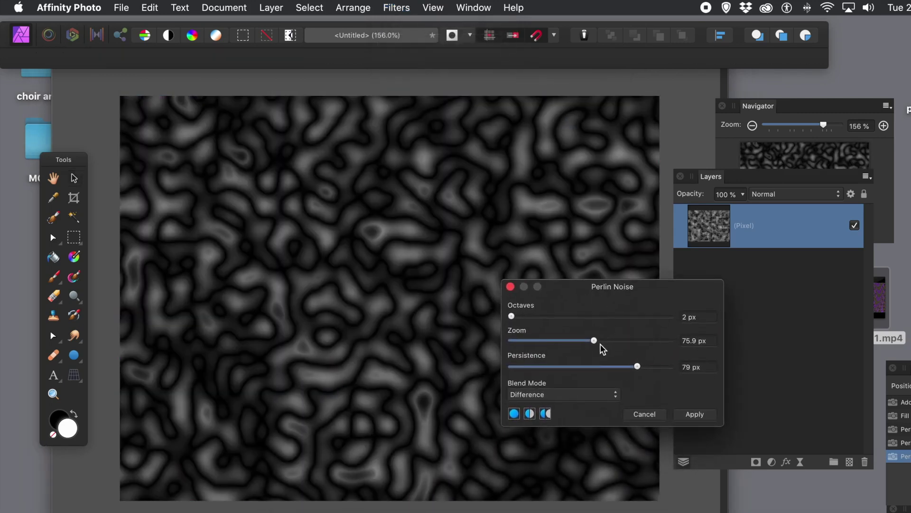
left_click_drag(597, 341, 579, 343)
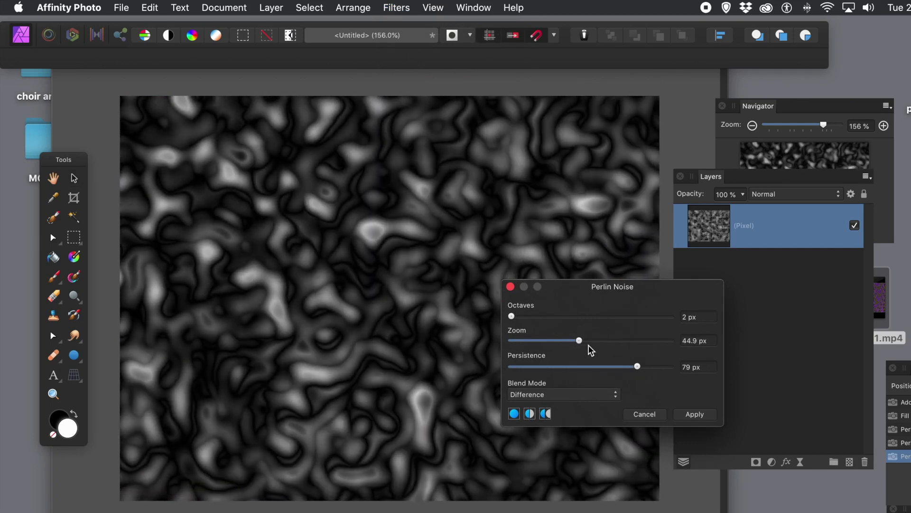
left_click(693, 415)
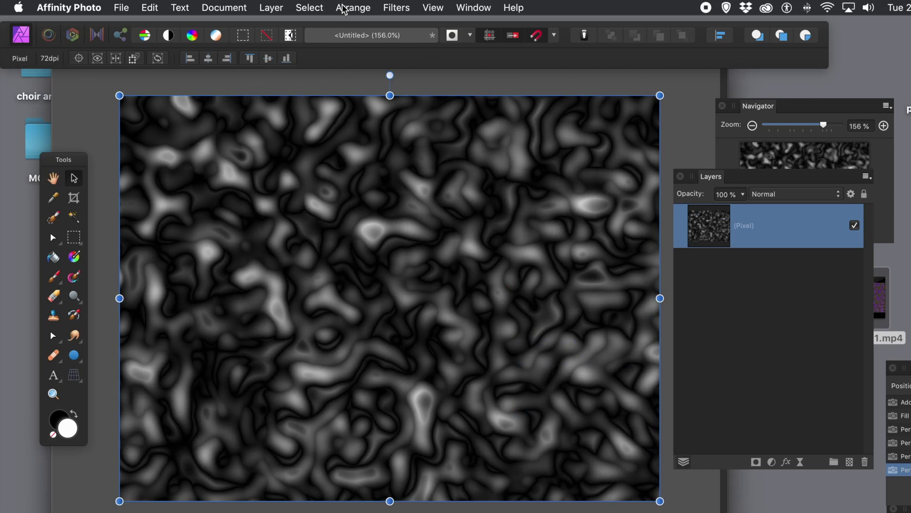
Apply a Difference Perlin Noise pass with 4 octaves, 74.9 px zoom and 57.2 px persistence.
left_click(396, 9)
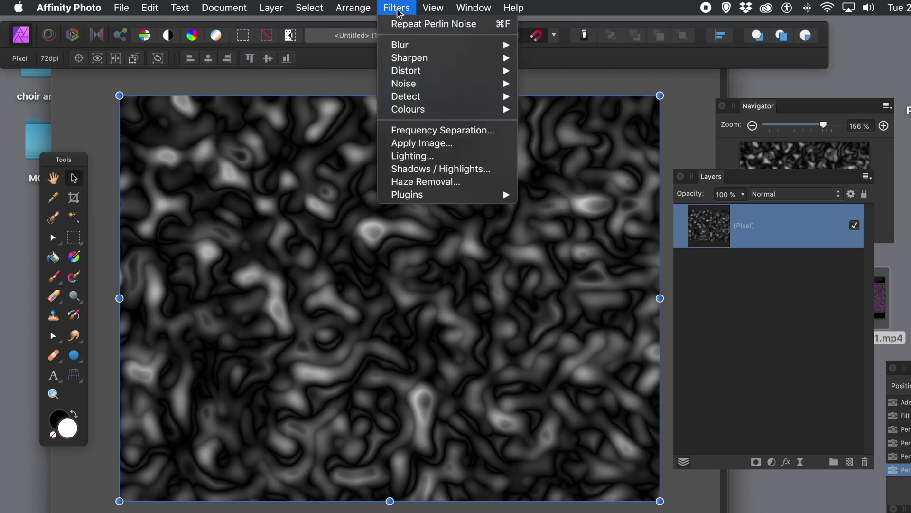
mouse_move(507, 84)
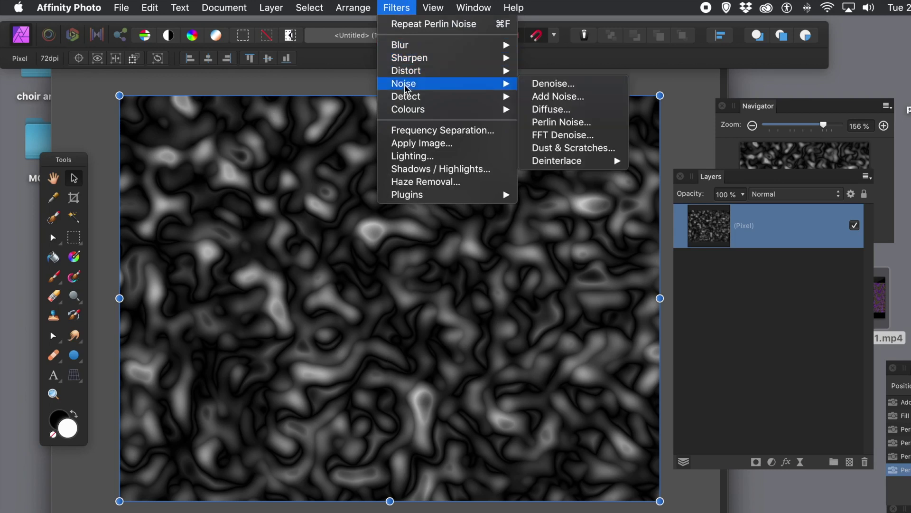
left_click(558, 123)
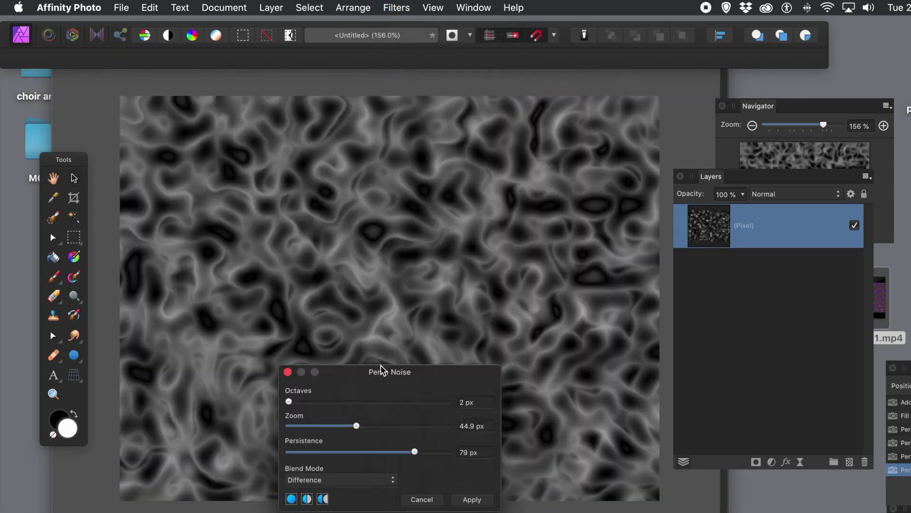
left_click_drag(374, 378, 658, 285)
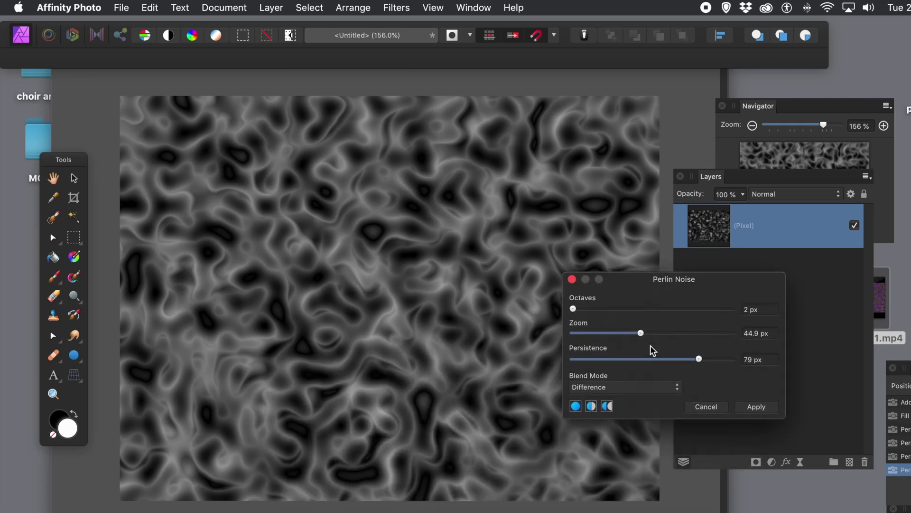
left_click_drag(698, 365, 656, 334)
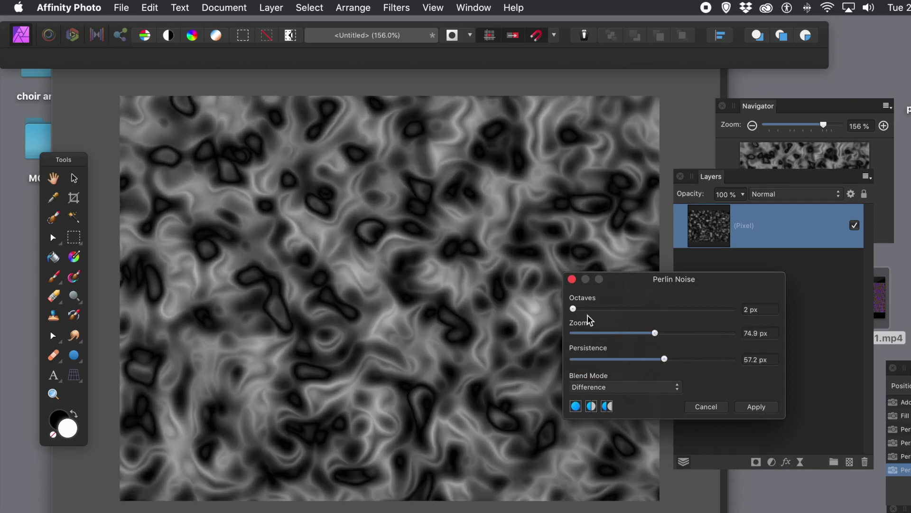
left_click_drag(580, 309, 599, 308)
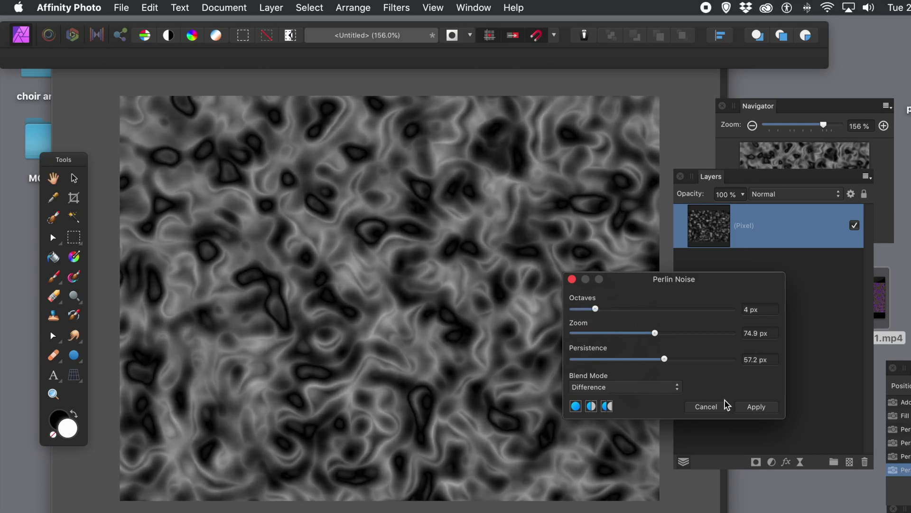
left_click(762, 407)
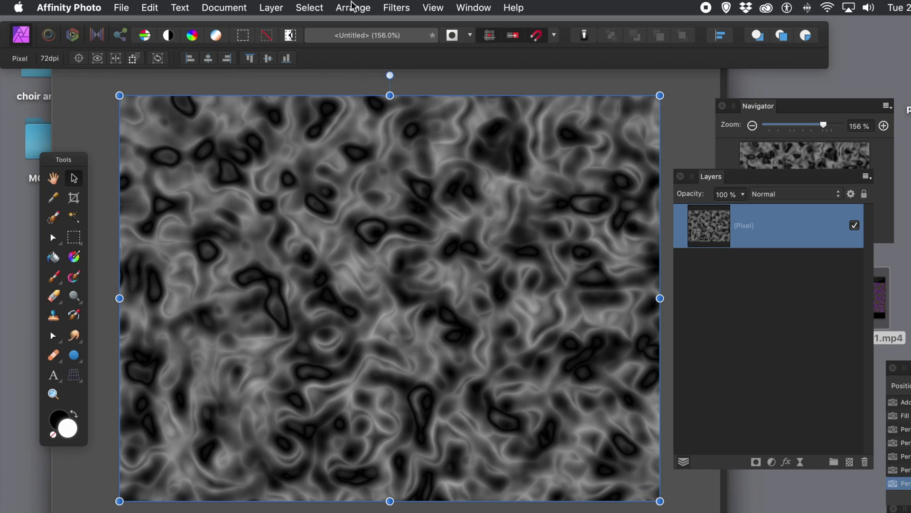
Apply Filters > Colours > Auto Levels to stretch the texture to bright whites and deep blacks.
left_click(397, 9)
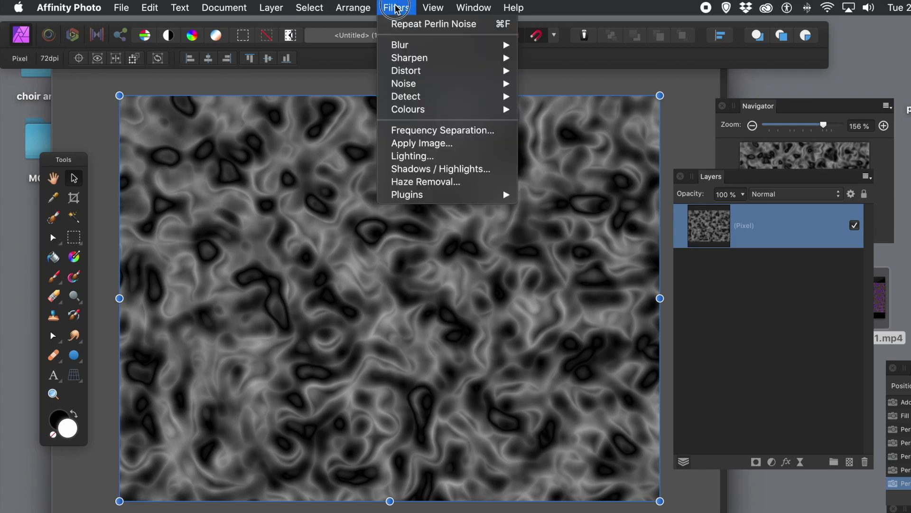
mouse_move(404, 113)
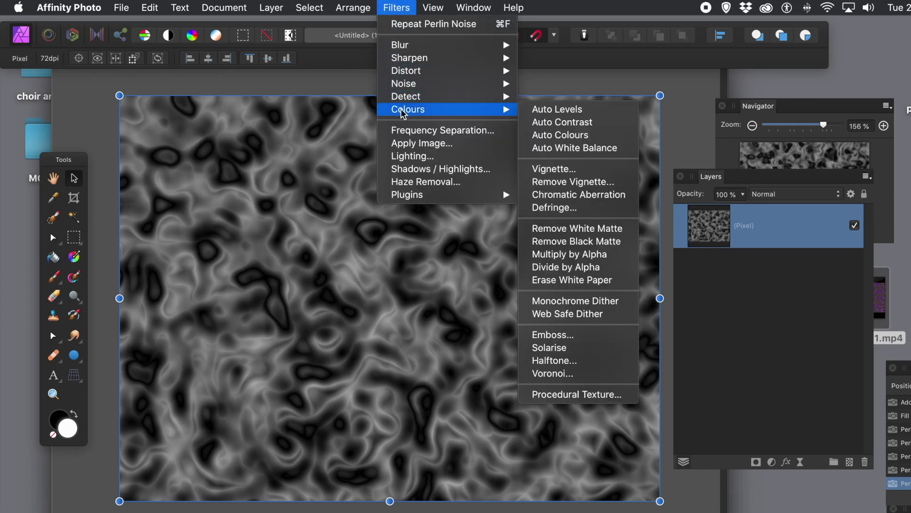
left_click(572, 110)
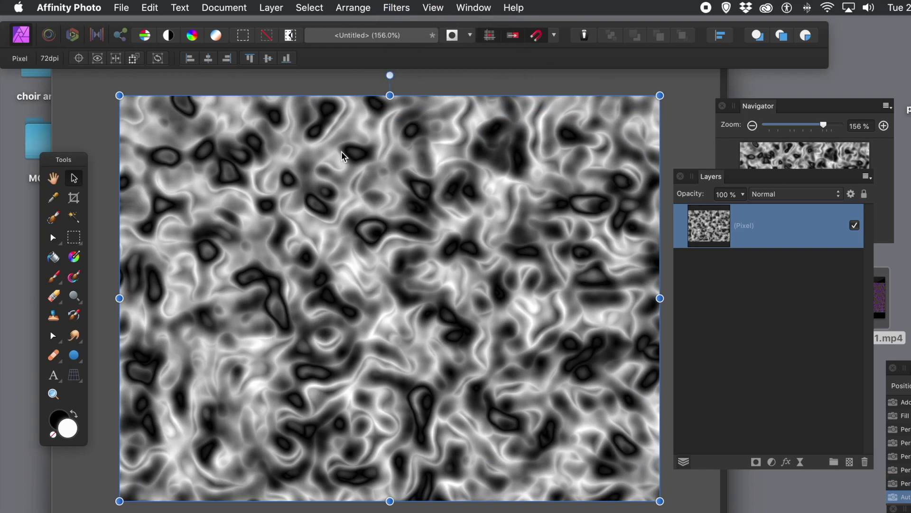
left_click(271, 7)
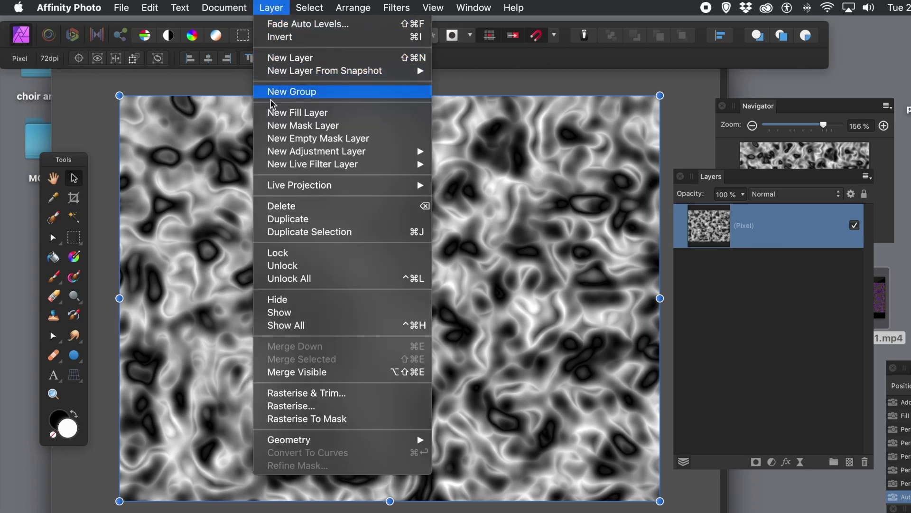
Add a Recolour adjustment layer with hue 239.9° to tint the texture blue.
mouse_move(285, 159)
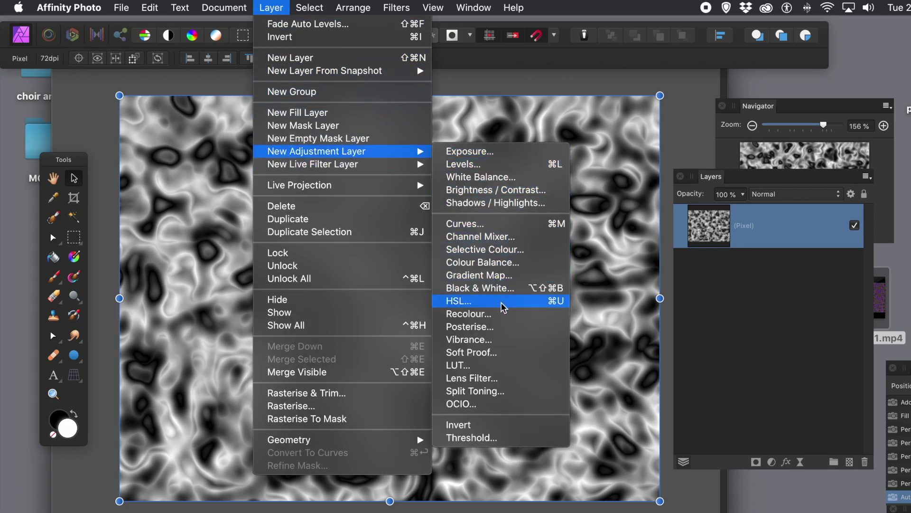
left_click(492, 314)
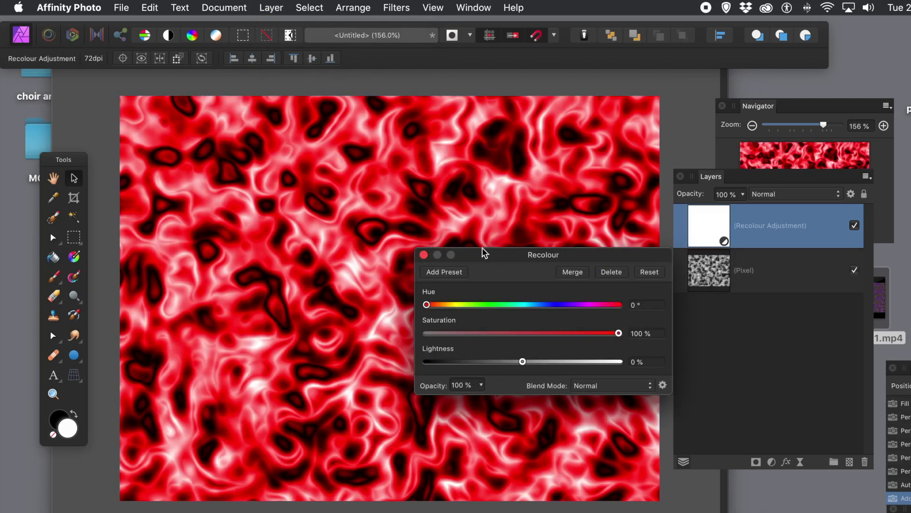
left_click_drag(480, 253, 354, 195)
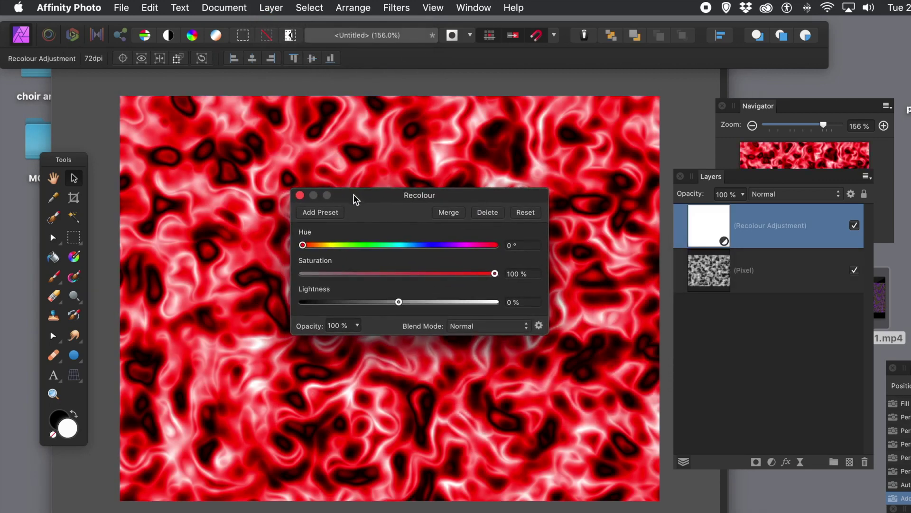
left_click_drag(308, 245, 432, 253)
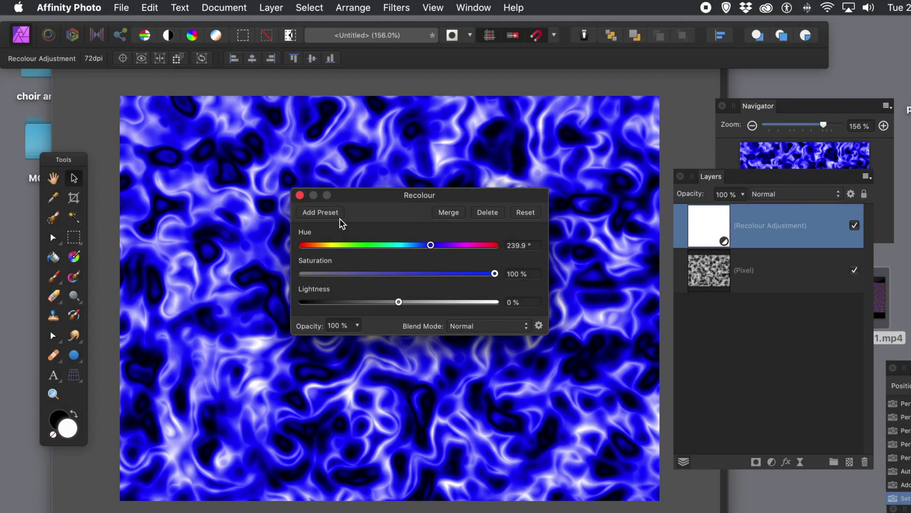
left_click(299, 195)
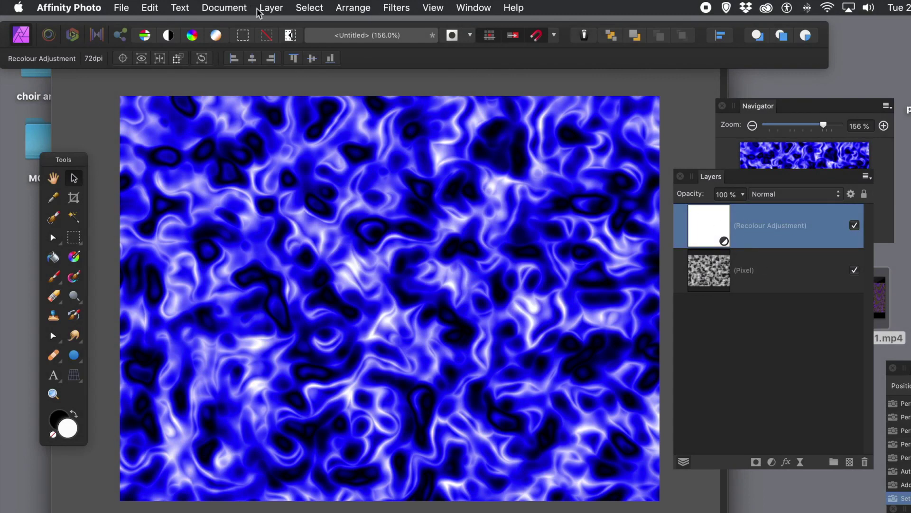
Merge all visible layers into a new pixel layer.
left_click(280, 8)
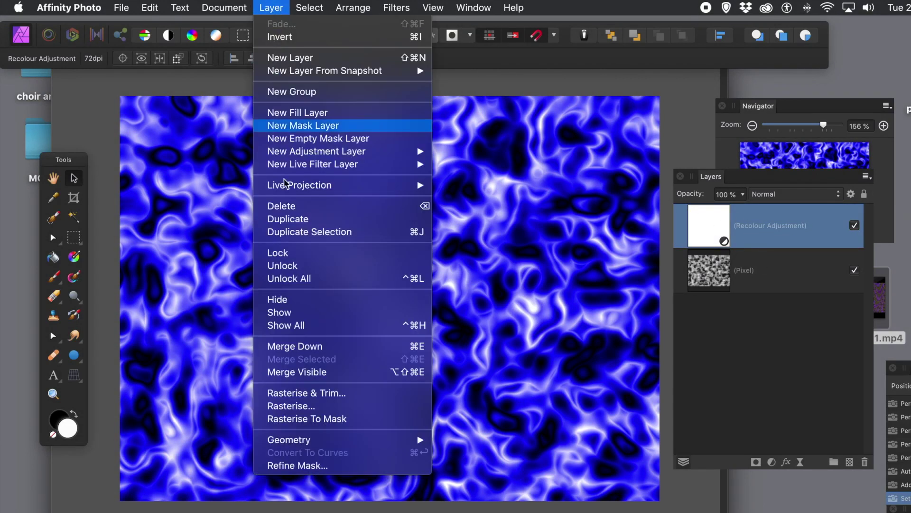
left_click(306, 373)
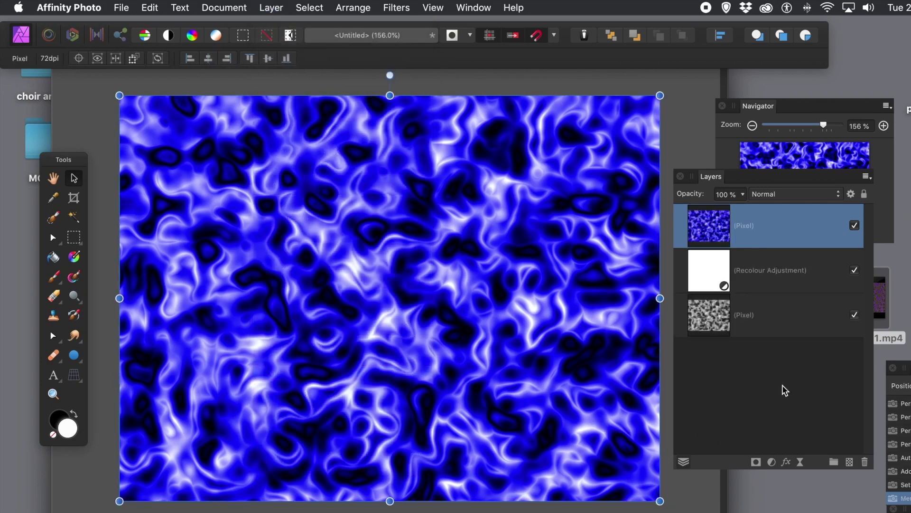
left_click(782, 385)
Delete the Recolour adjustment and the original noise pixel layer.
left_click(700, 275)
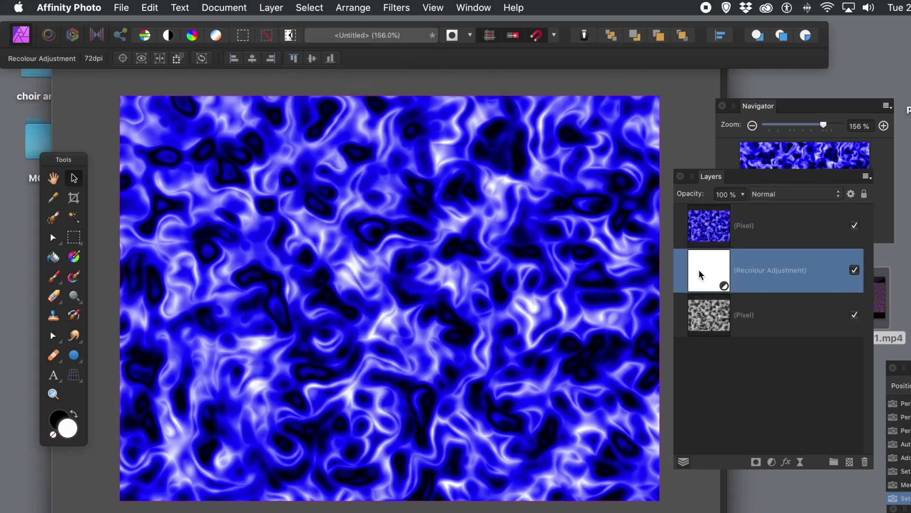
left_click(719, 316, "shift")
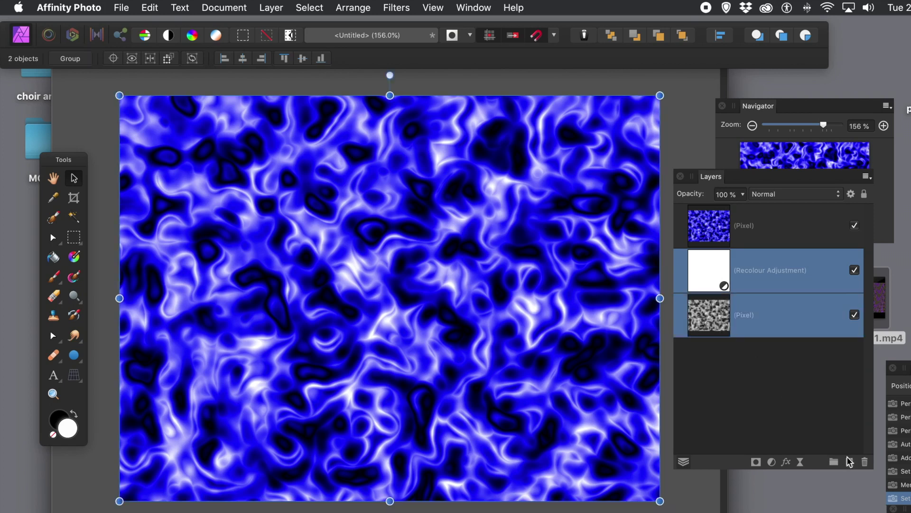
left_click(864, 463)
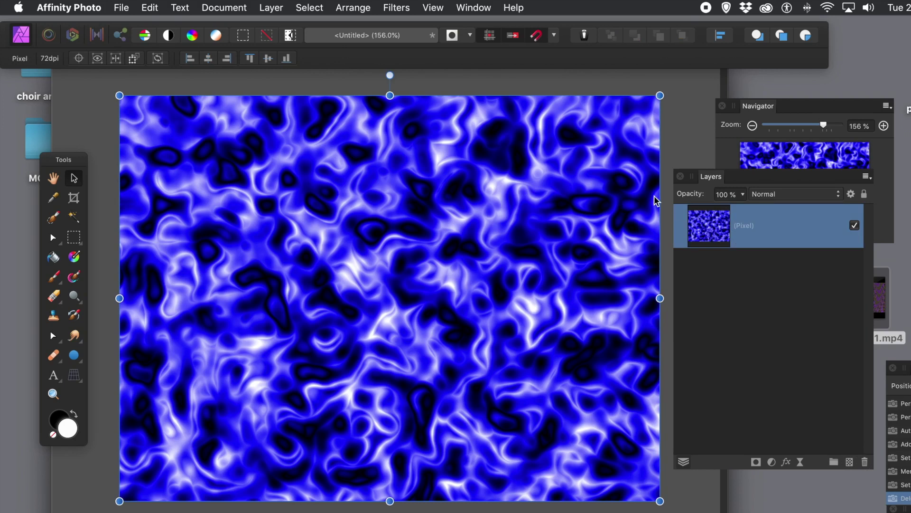
Apply a Gaussian Blur with a 2.4 px radius to the merged blue texture.
left_click(399, 9)
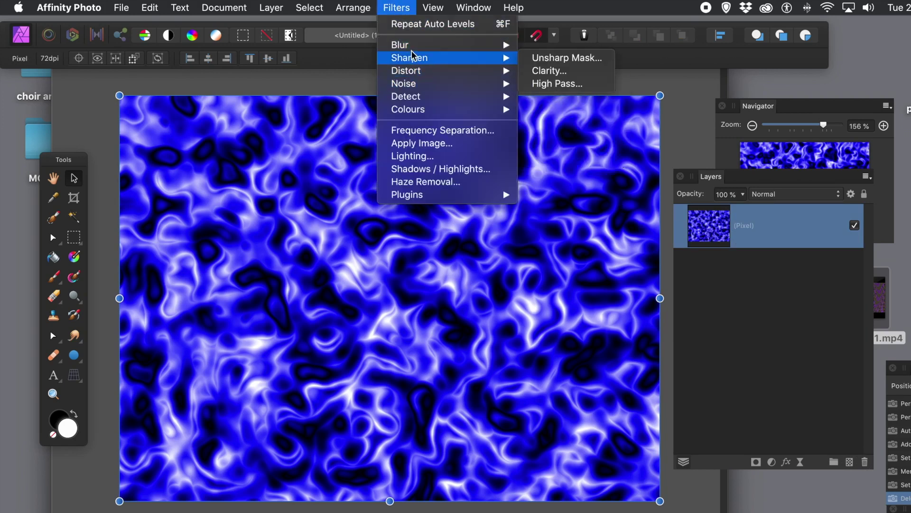
mouse_move(413, 48)
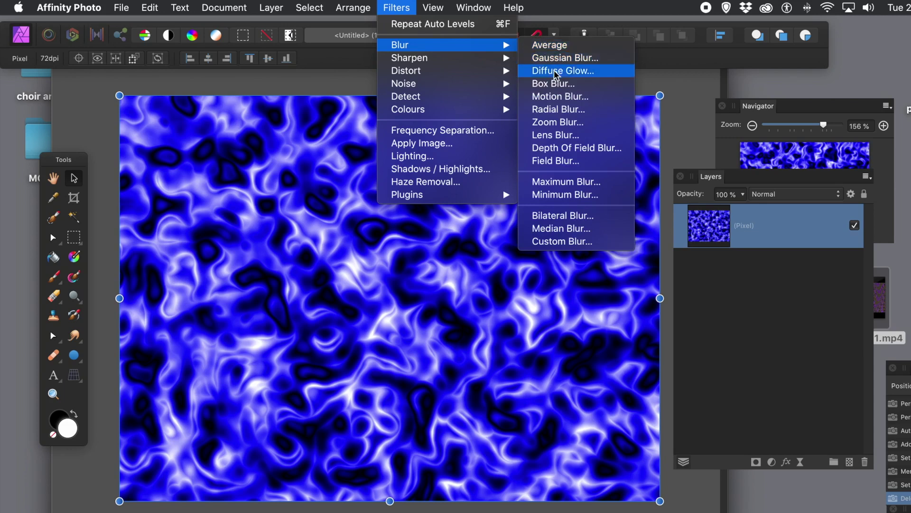
left_click(560, 59)
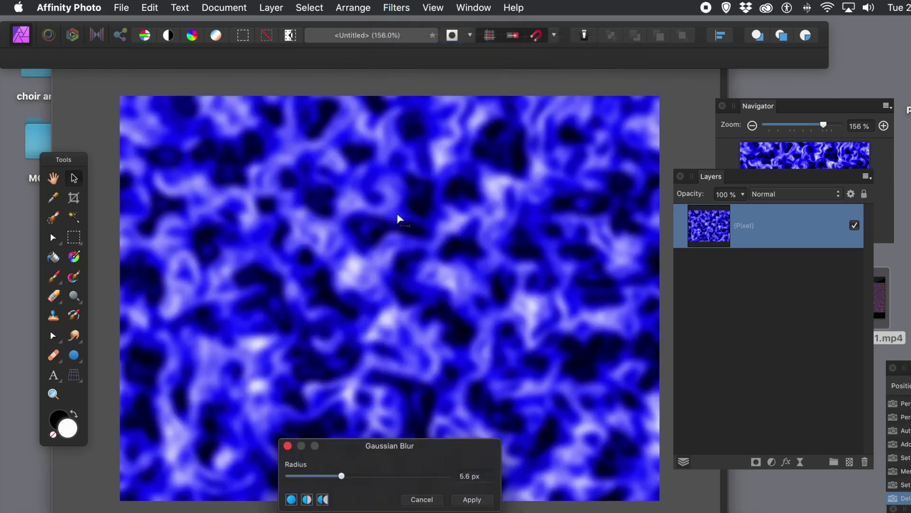
left_click(316, 475)
left_click_drag(326, 475, 331, 476)
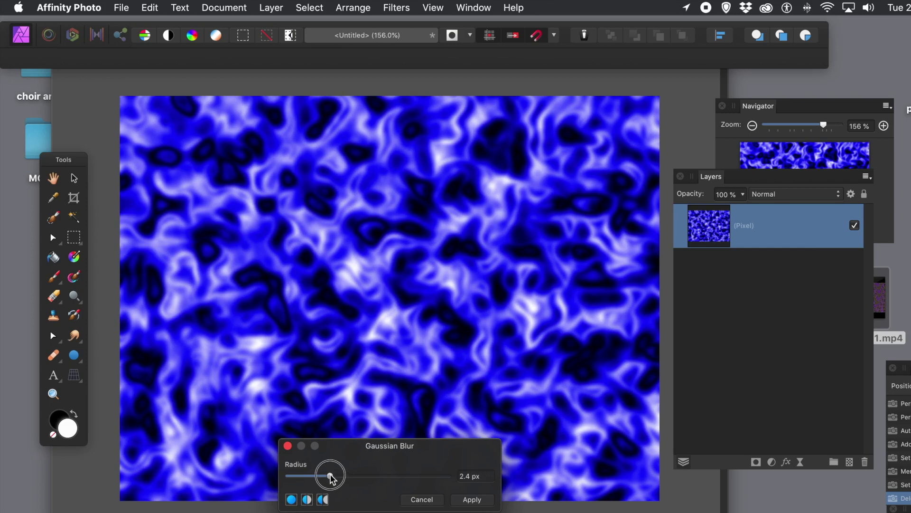
left_click(475, 500)
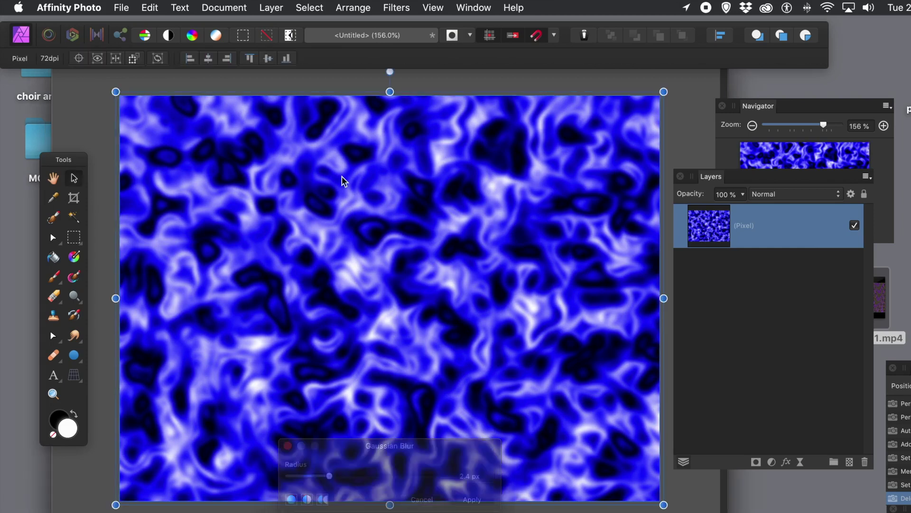
Apply a Difference Perlin Noise pass with 2 octaves, 47.2 px zoom and 42.2 px persistence.
left_click(399, 7)
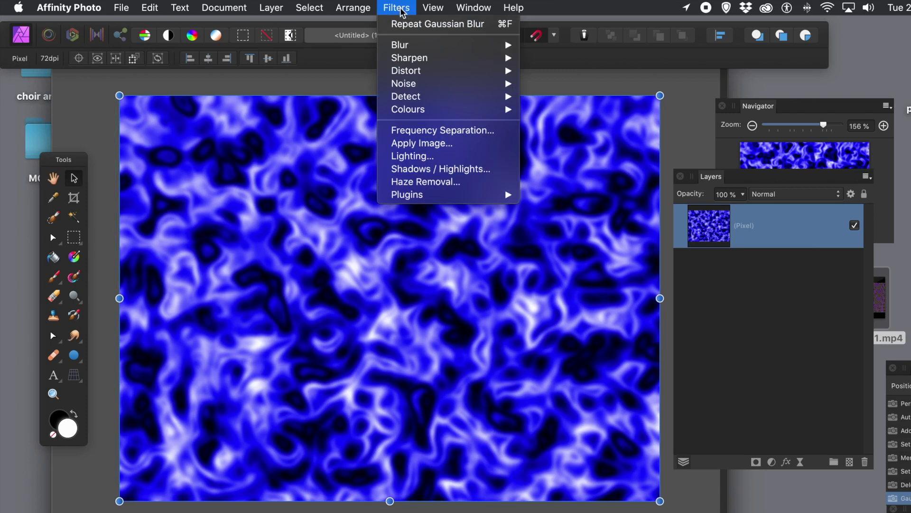
mouse_move(407, 88)
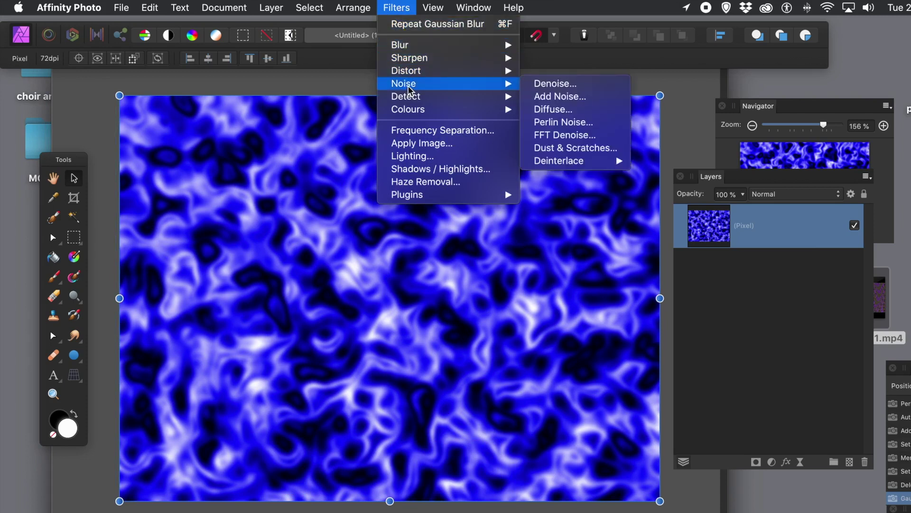
left_click(572, 124)
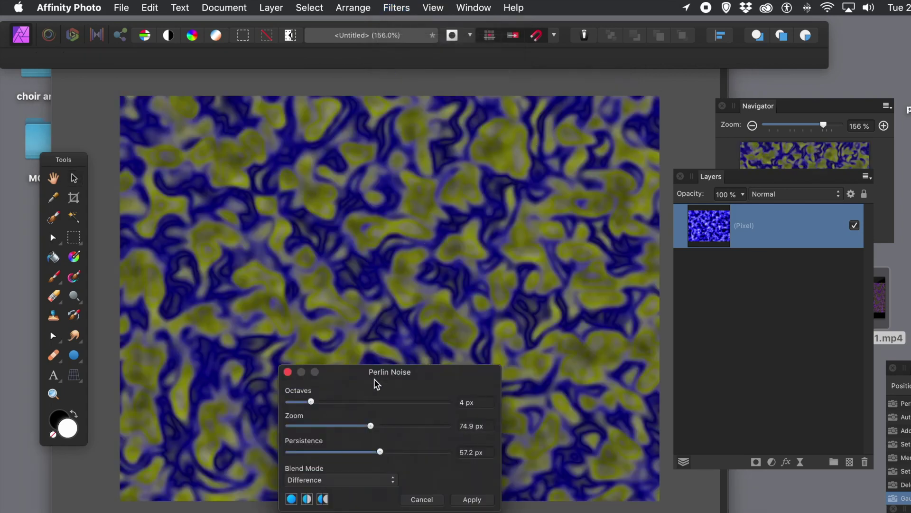
left_click_drag(372, 369, 613, 236)
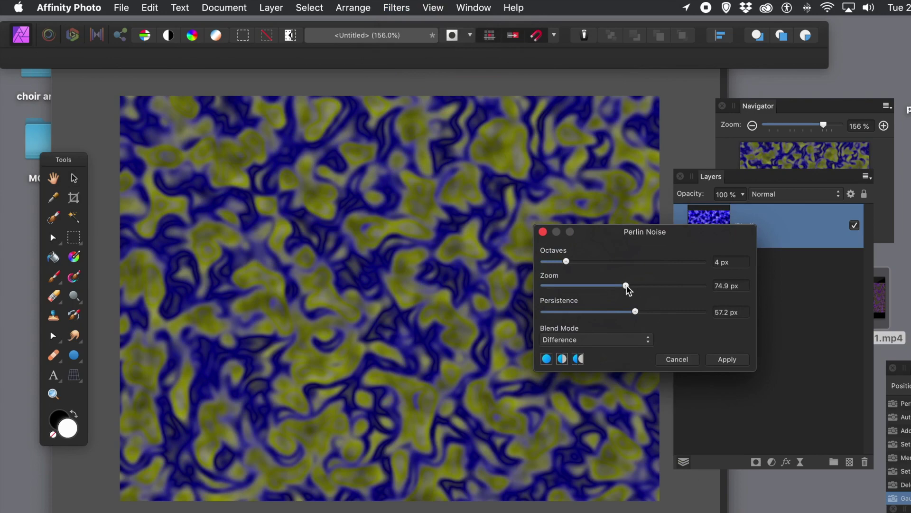
left_click_drag(626, 285, 611, 312)
left_click_drag(567, 261, 531, 261)
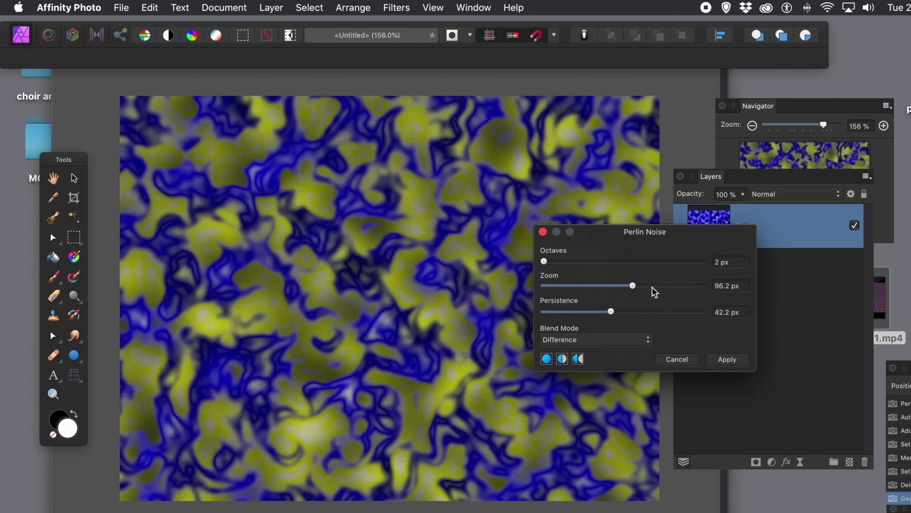
mouse_move(632, 286)
left_mouse_down()
mouse_move(606, 286)
mouse_move(616, 288)
left_mouse_up()
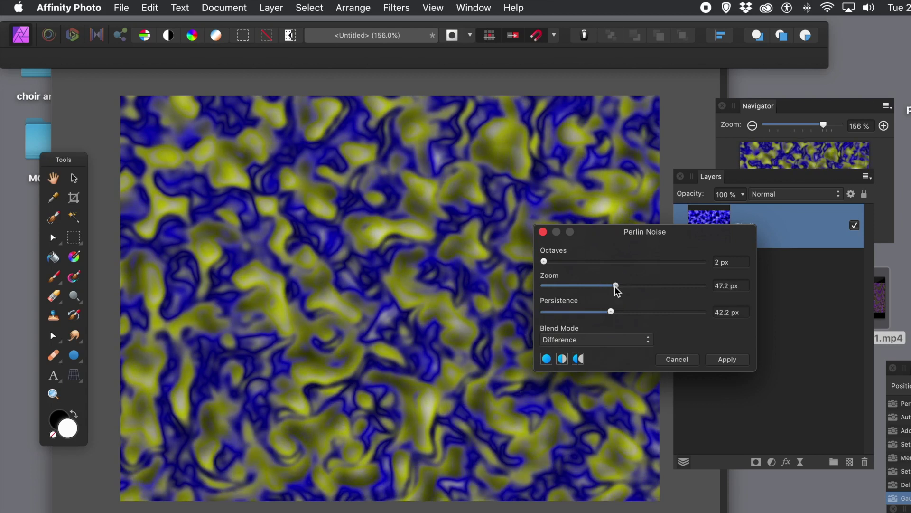
left_click(723, 359)
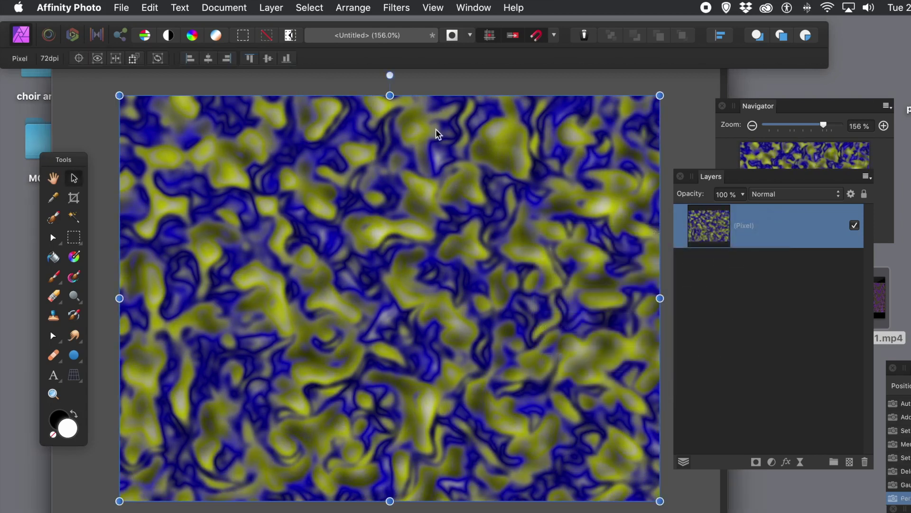
Add a Perlin Noise pass at 212.5 px zoom, 32.1 px persistence and 3 octaves.
left_click(394, 9)
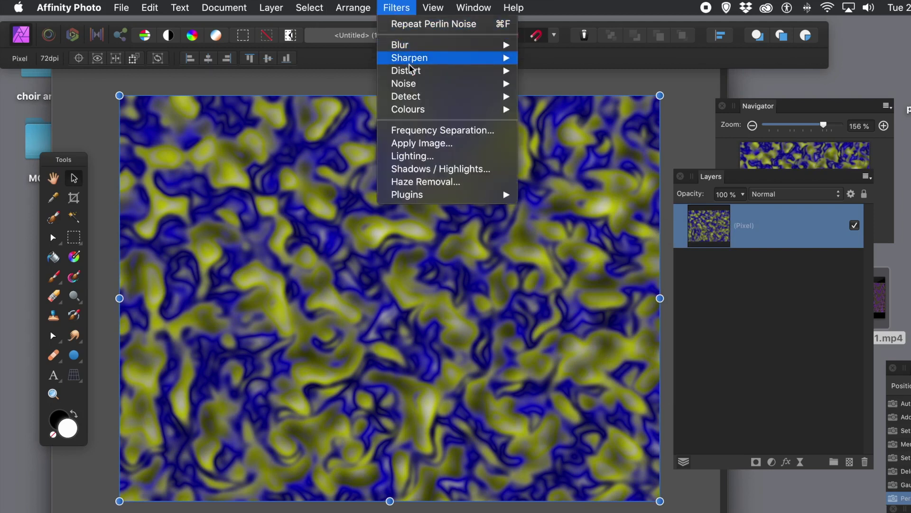
mouse_move(410, 85)
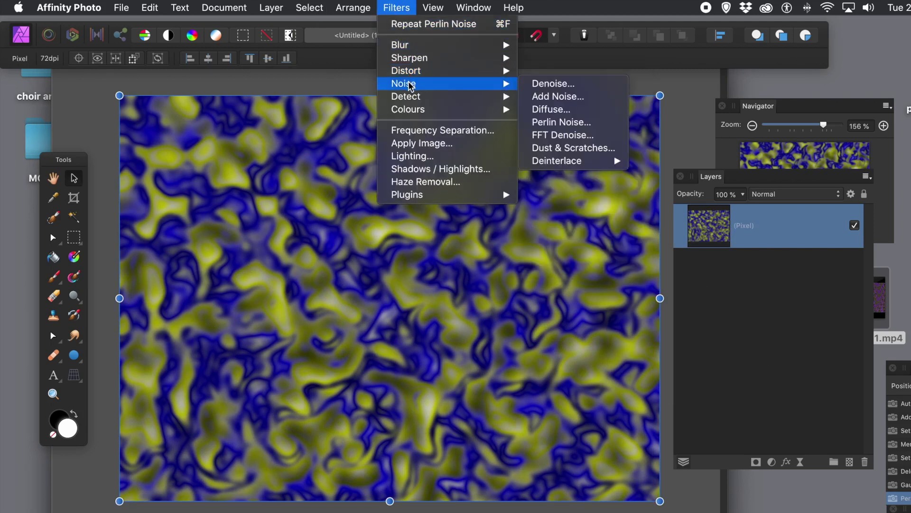
left_click(564, 123)
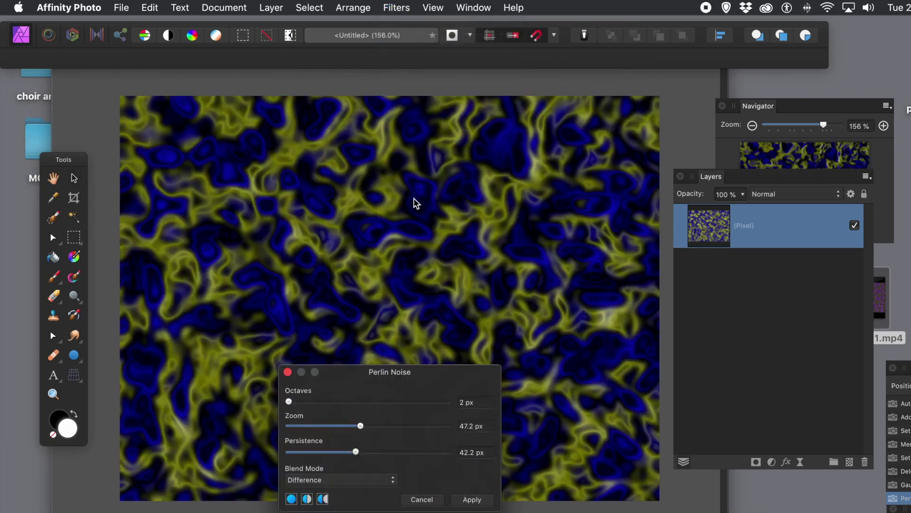
left_click_drag(364, 374, 564, 250)
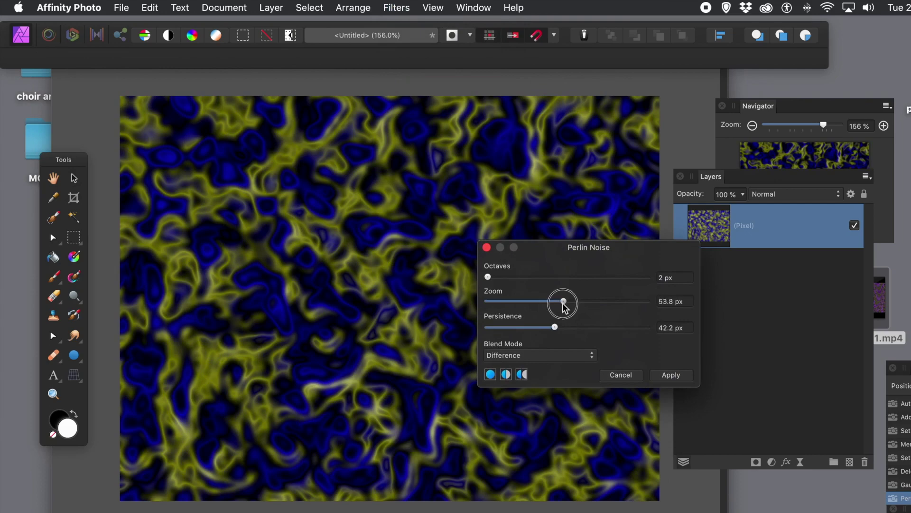
left_click_drag(563, 302, 595, 301)
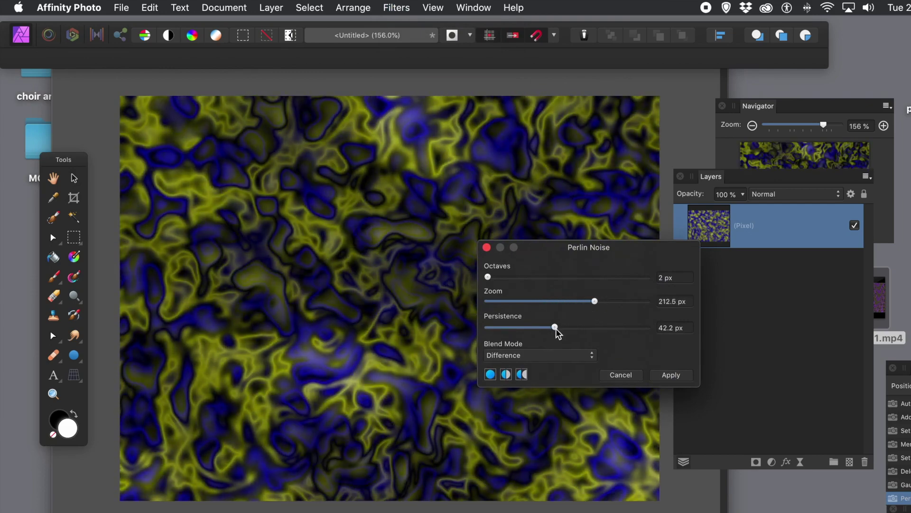
mouse_move(556, 329)
left_mouse_down()
mouse_move(590, 328)
mouse_move(540, 329)
left_mouse_up()
left_click_drag(493, 278, 506, 281)
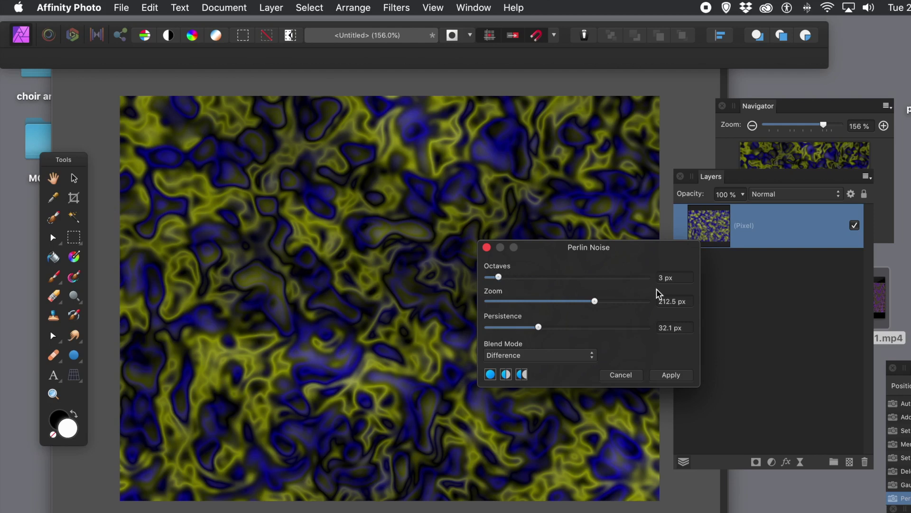
left_click(682, 375)
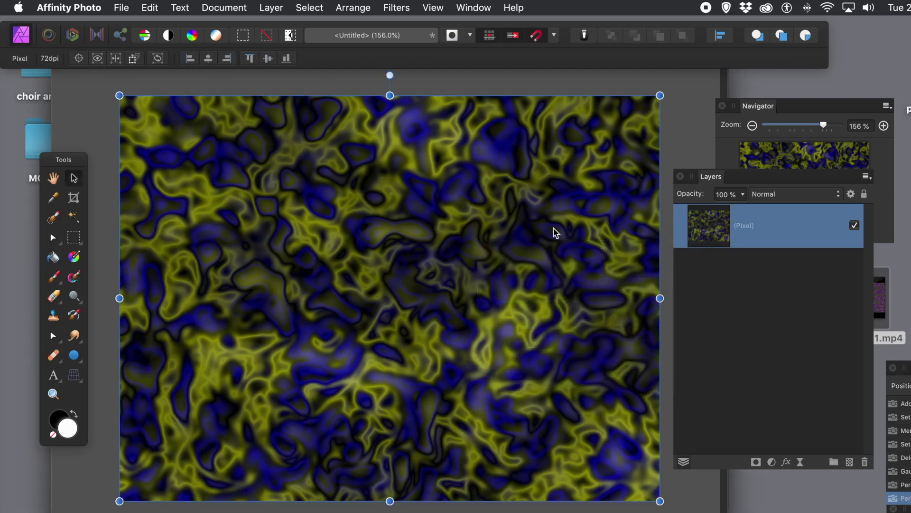
Apply a Perlin Noise pass with zoom lowered to 49.3 px and octaves reduced to 2.
left_click(389, 8)
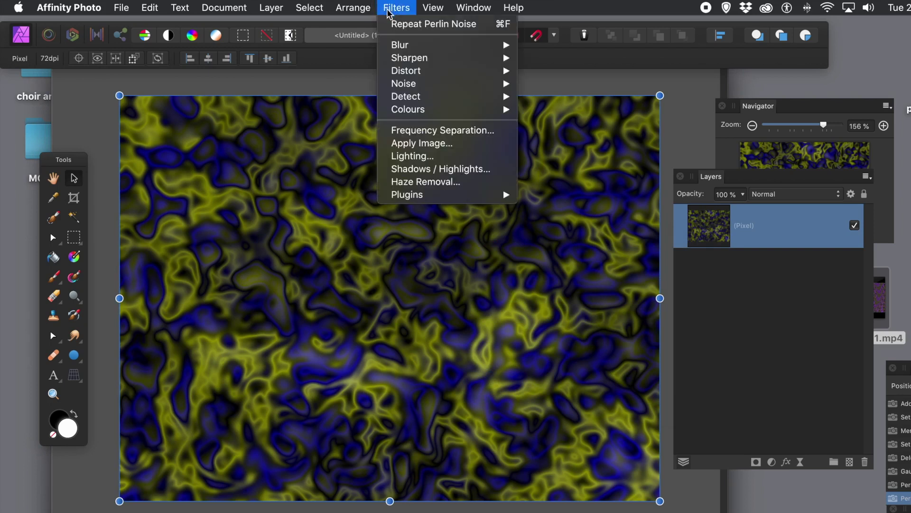
mouse_move(399, 74)
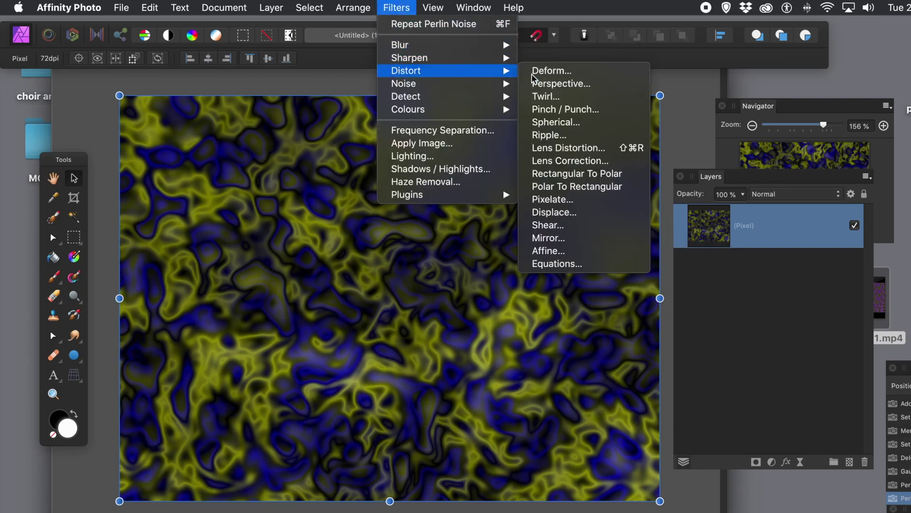
mouse_move(439, 84)
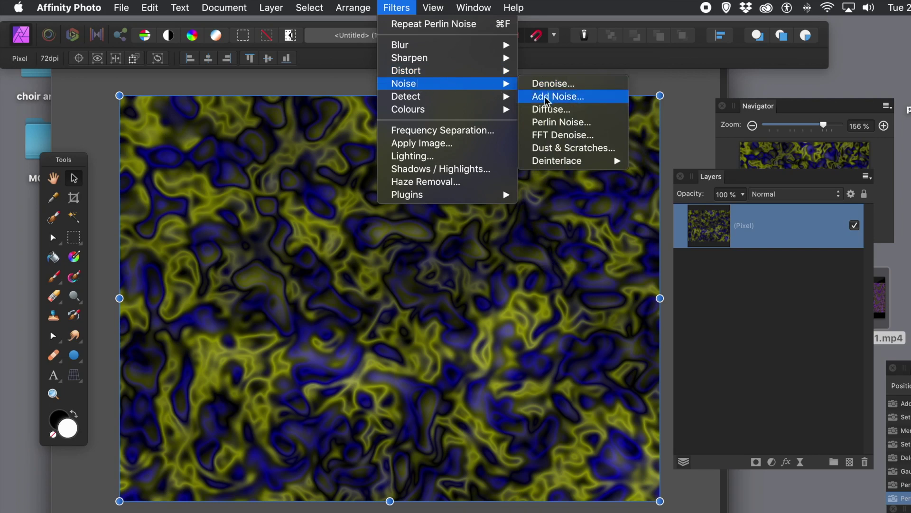
left_click(549, 122)
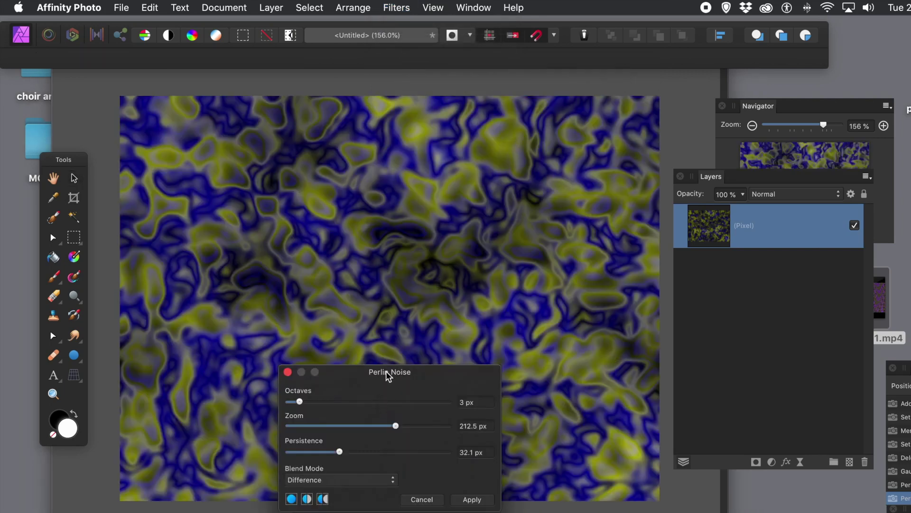
left_click_drag(389, 371, 535, 335)
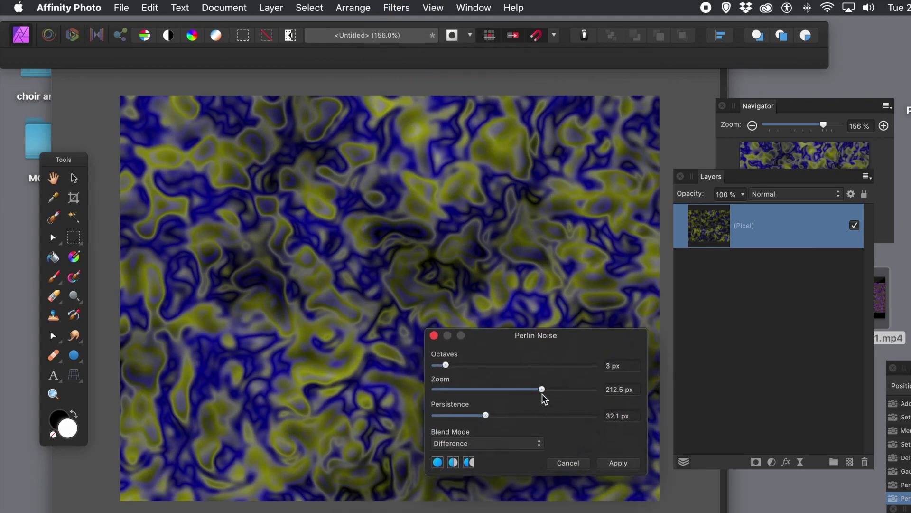
left_click_drag(542, 393, 509, 393)
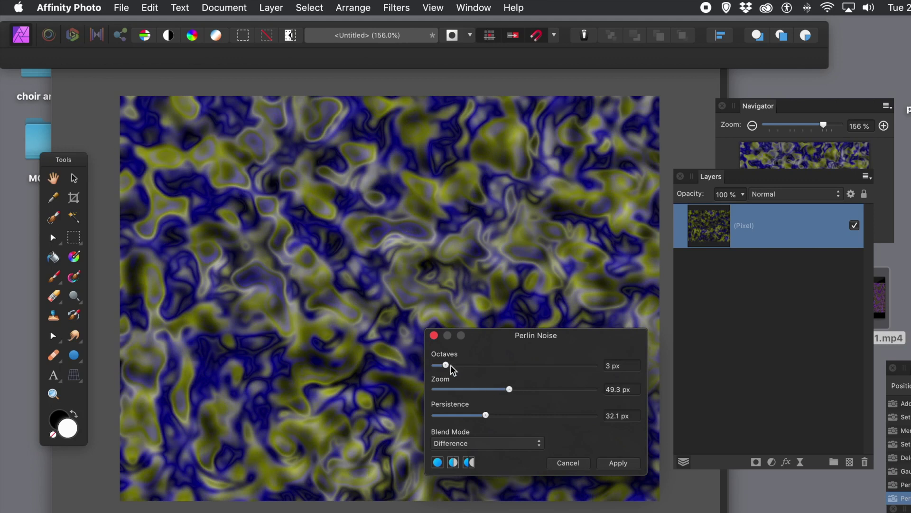
left_click_drag(448, 365, 429, 366)
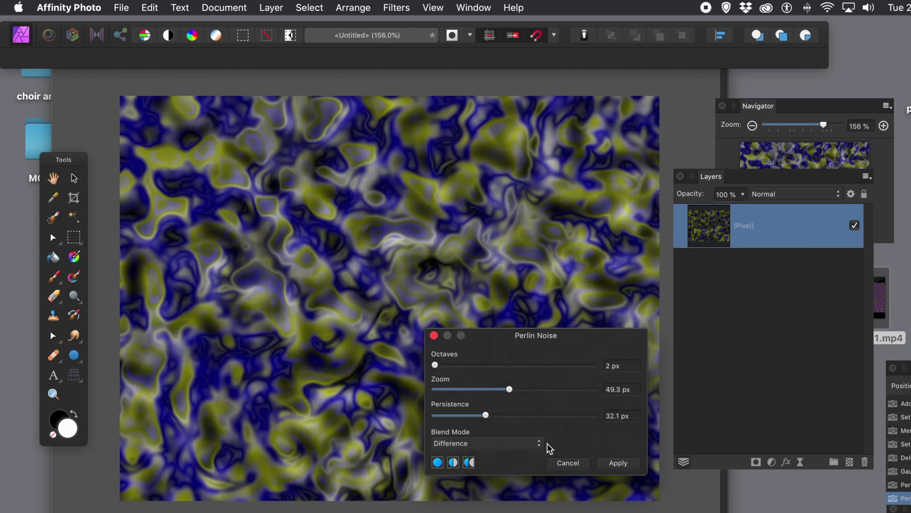
left_click(612, 462)
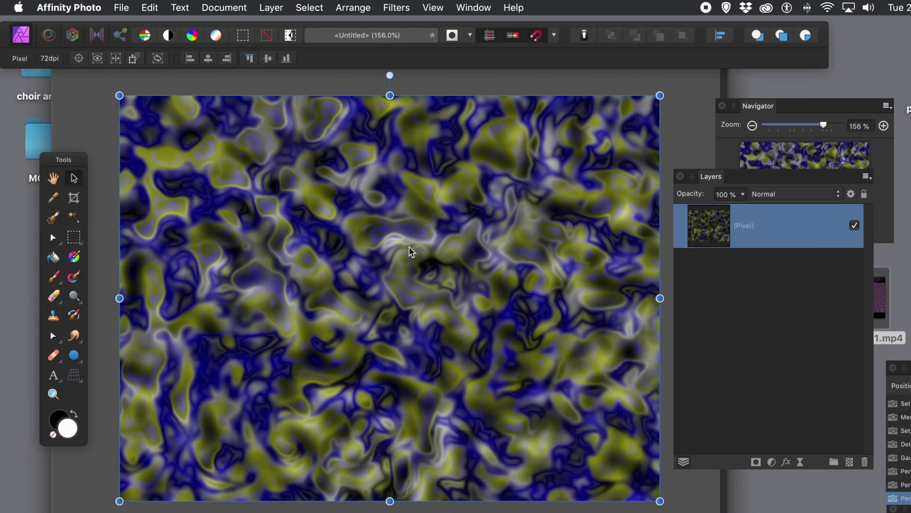
left_click(397, 9)
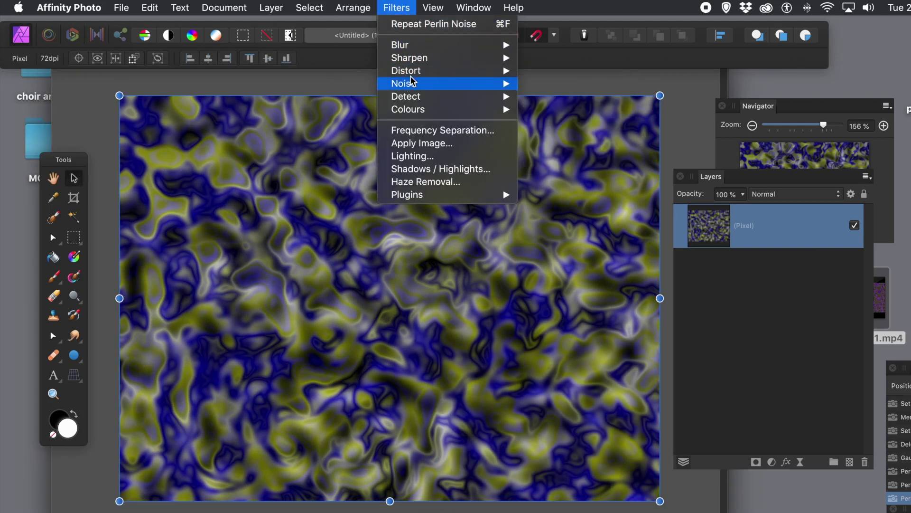
Apply another Perlin Noise pass with the zoom fine-tuned to 45.8 px.
mouse_move(411, 85)
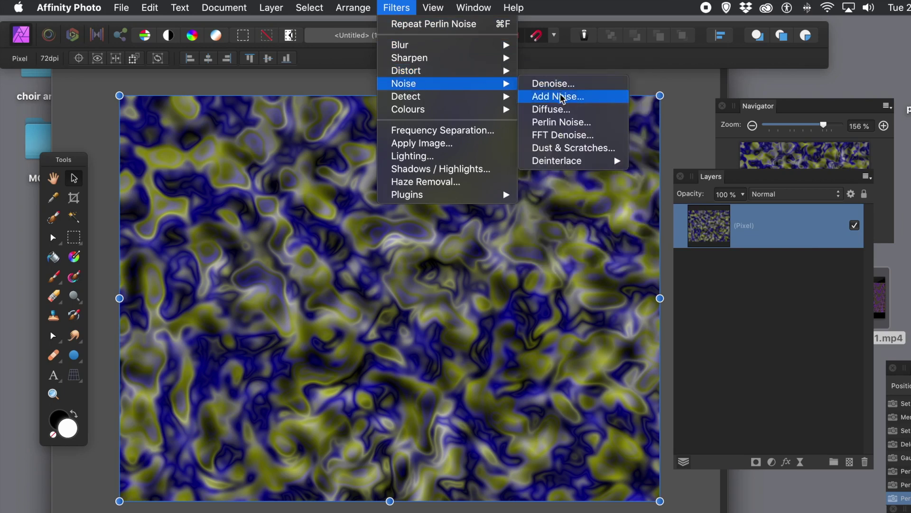
left_click(559, 124)
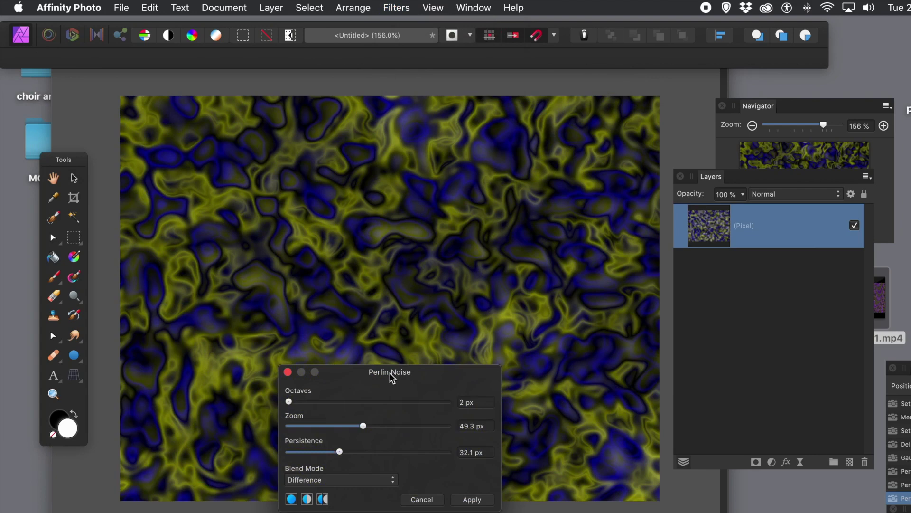
left_click_drag(390, 373, 649, 280)
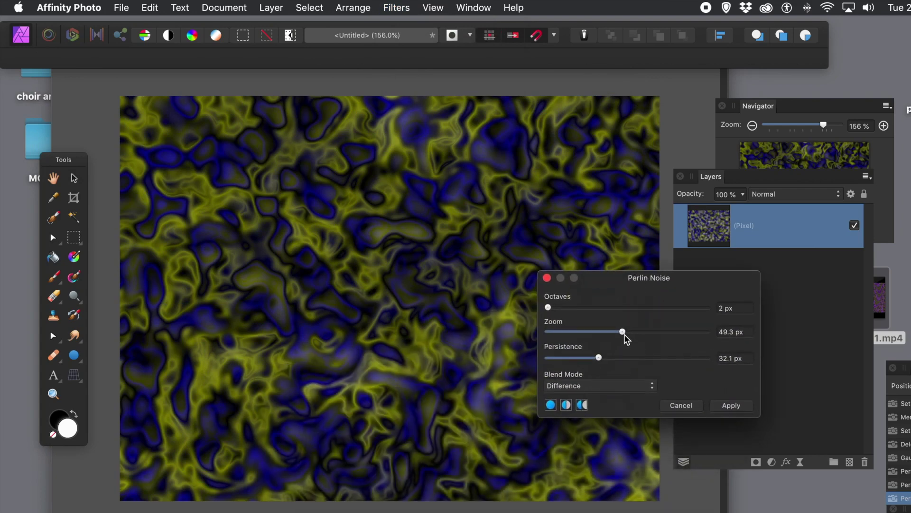
left_click_drag(623, 332, 617, 332)
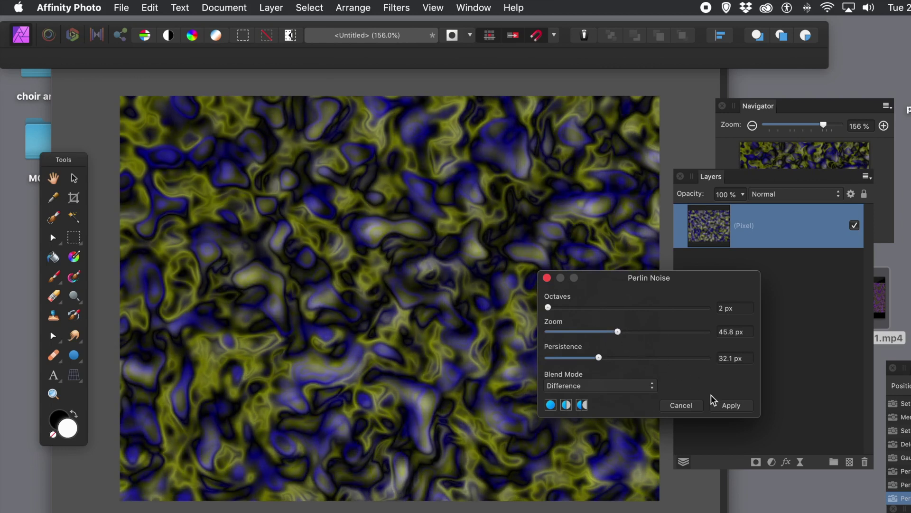
left_click(736, 406)
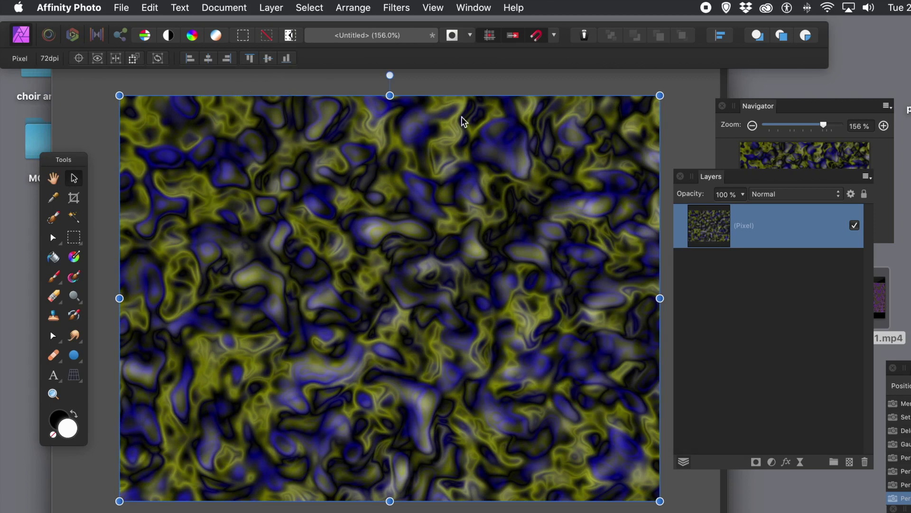
Apply a Perlin Noise pass with 37.8 px zoom and octaves raised to 3.
left_click(396, 8)
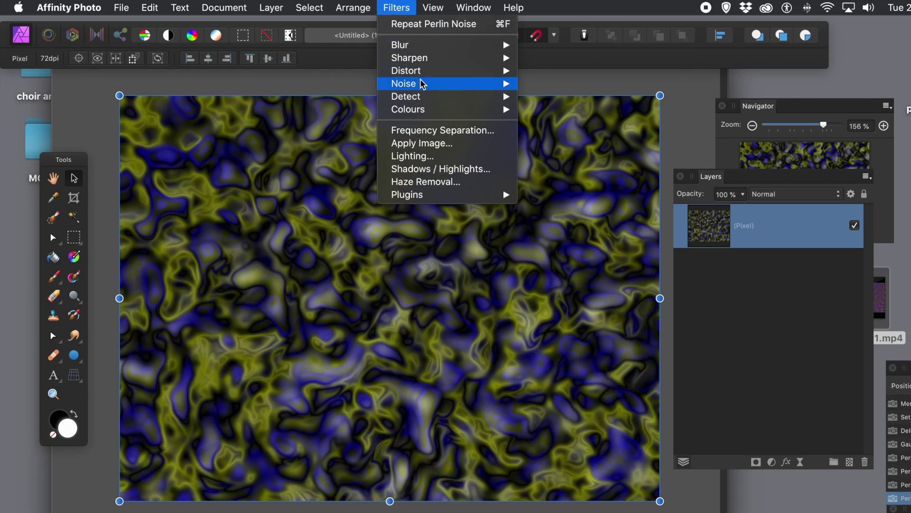
mouse_move(422, 84)
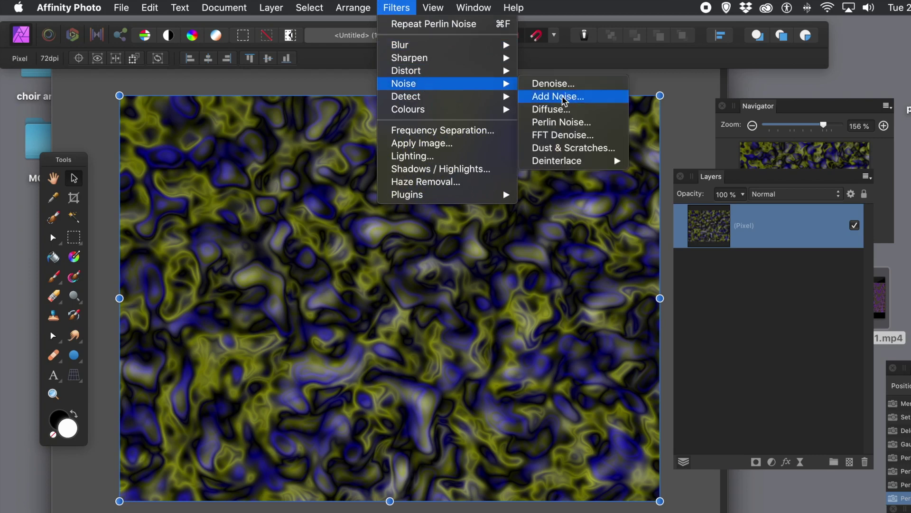
left_click(560, 122)
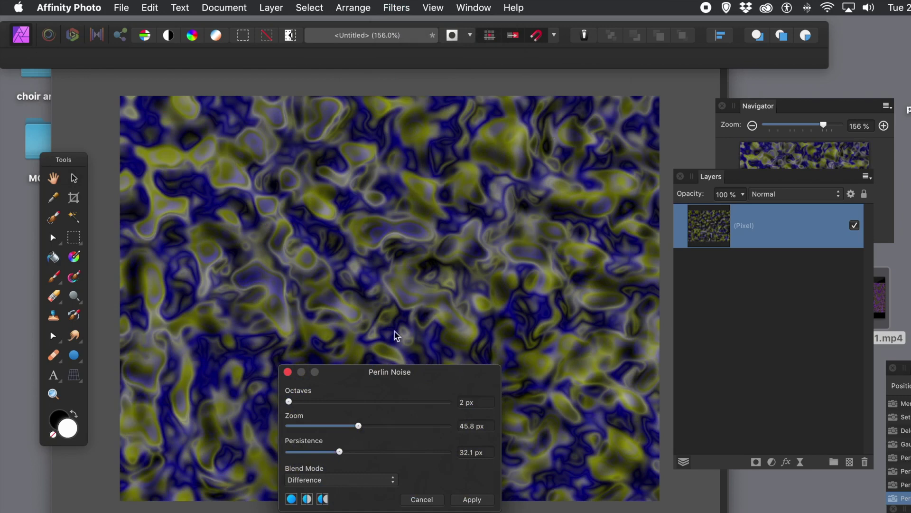
left_click_drag(338, 375, 509, 223)
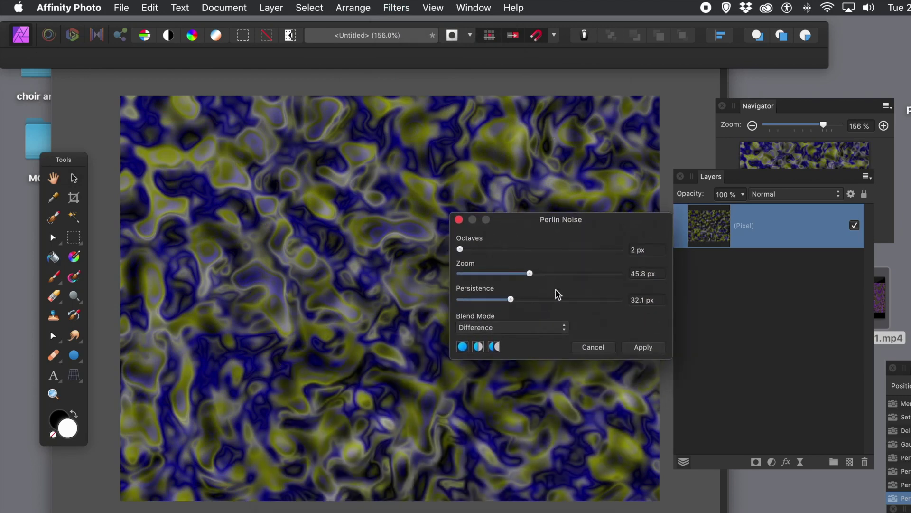
mouse_move(531, 274)
left_mouse_down()
mouse_move(540, 274)
mouse_move(517, 273)
left_mouse_up()
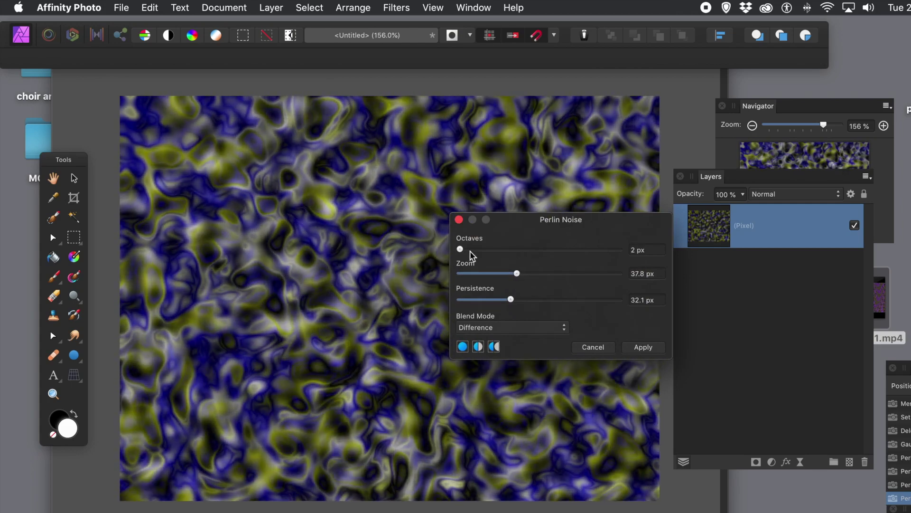
left_click_drag(466, 250, 474, 250)
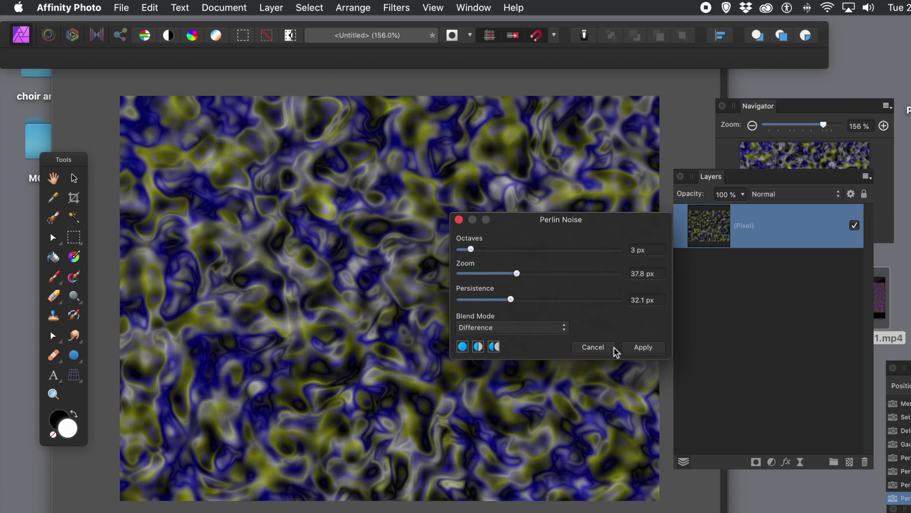
left_click(639, 347)
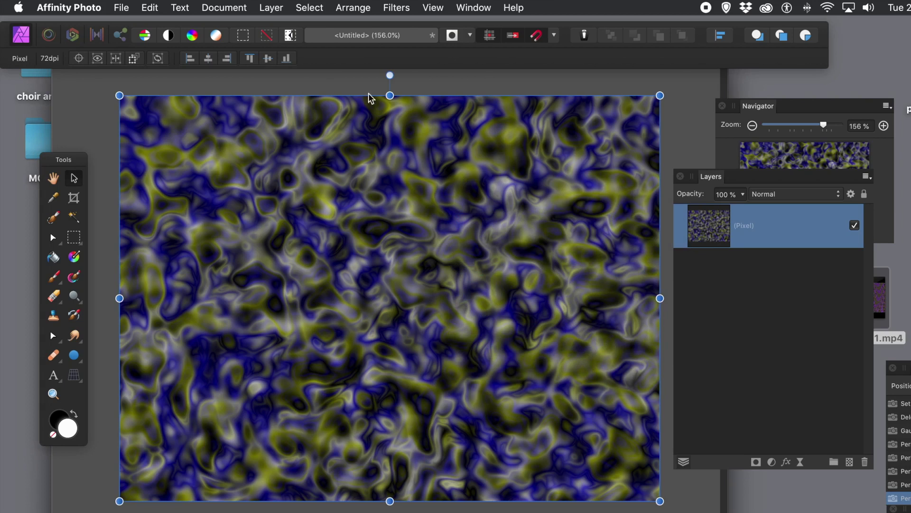
Add a Recolour adjustment at Hue 0 and 100% saturation to turn the texture red.
left_click(283, 10)
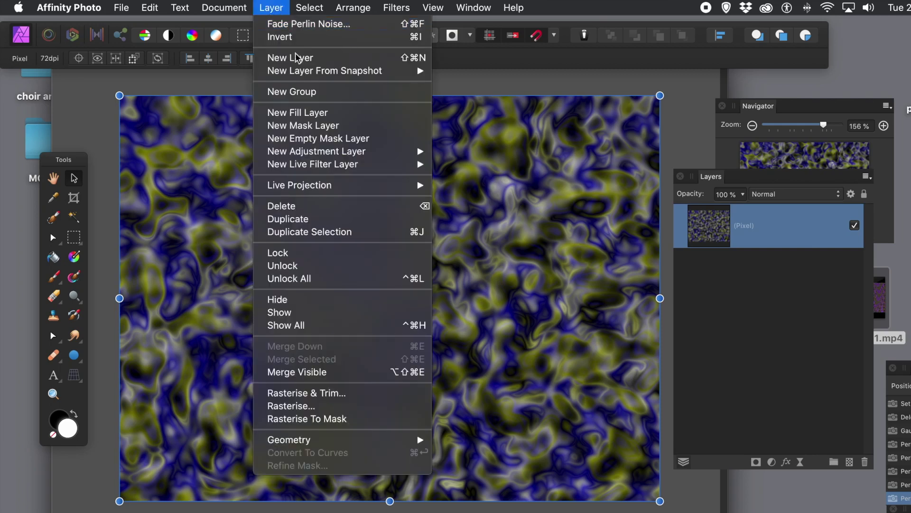
mouse_move(326, 156)
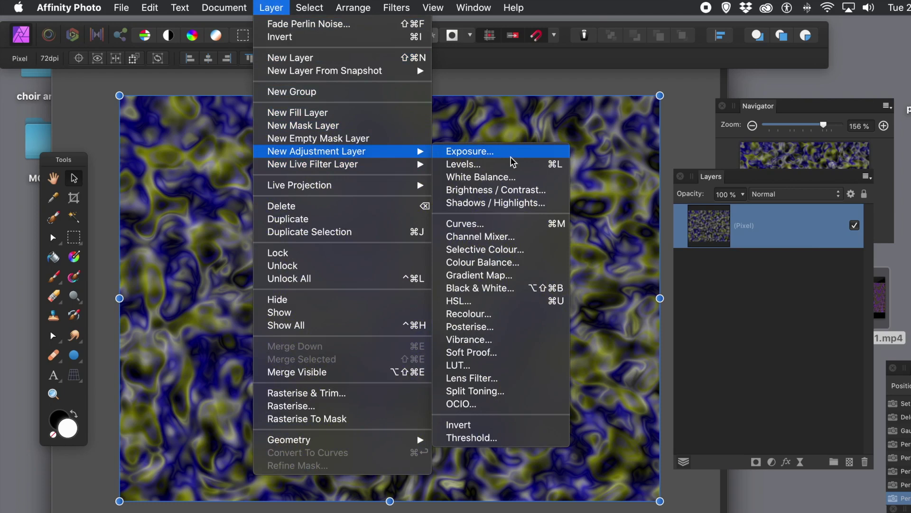
left_click(496, 321)
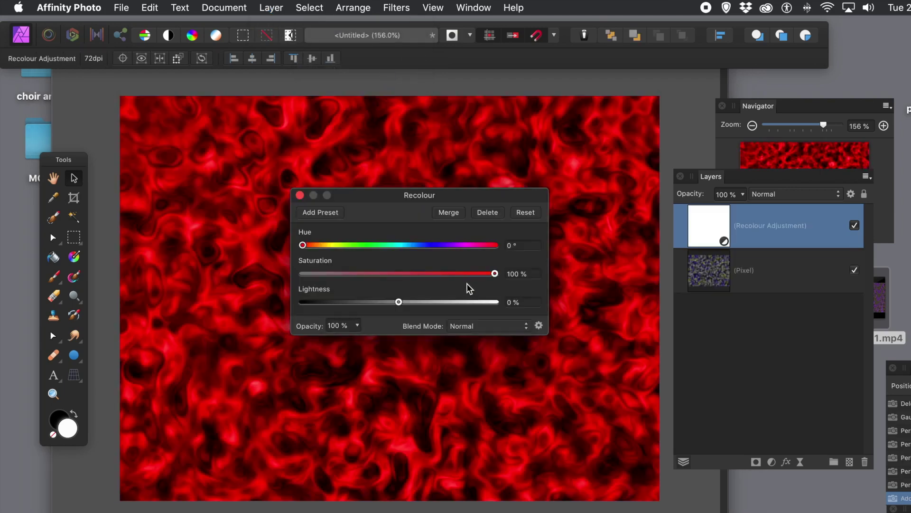
left_click_drag(360, 191, 584, 194)
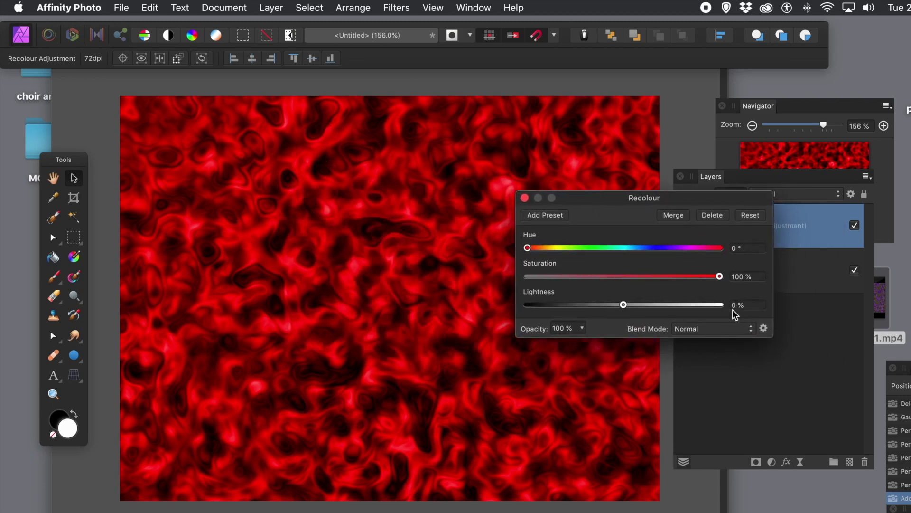
left_click(525, 198)
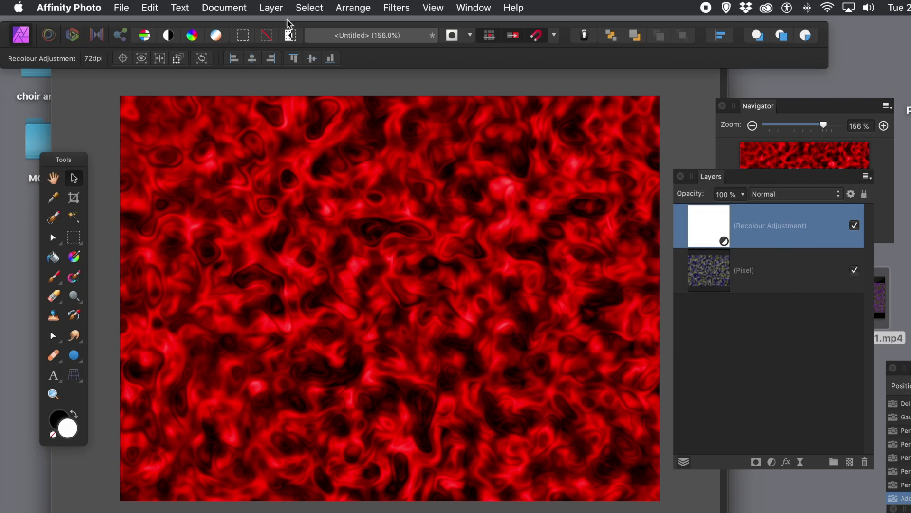
Merge visible layers, then delete the Recolour adjustment and original noise layers.
left_click(274, 10)
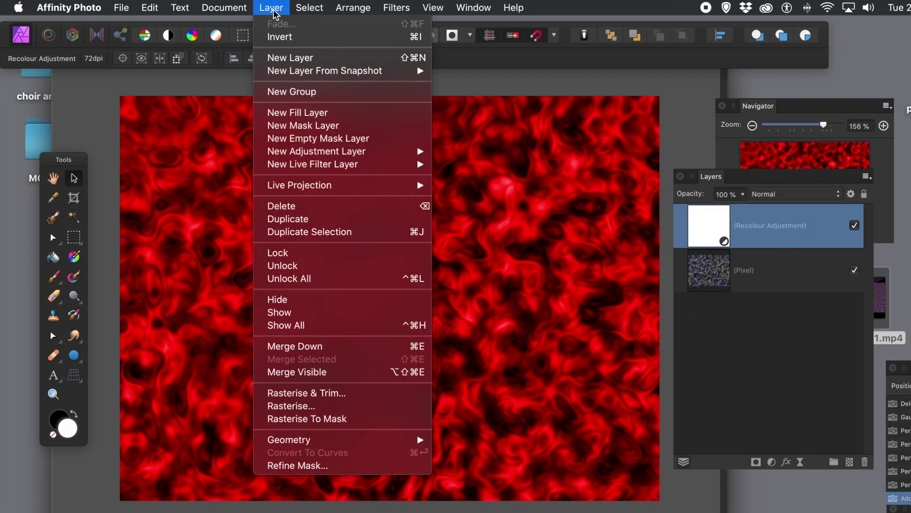
left_click(305, 375)
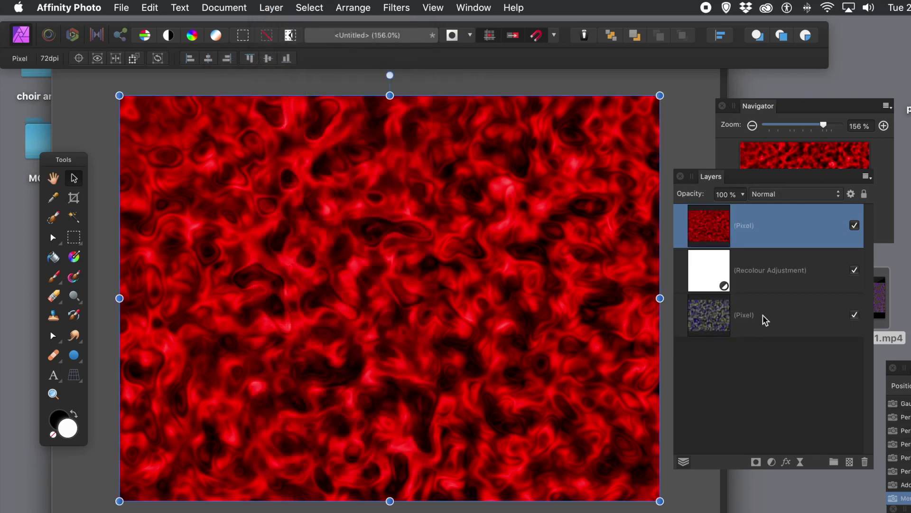
left_click(712, 283)
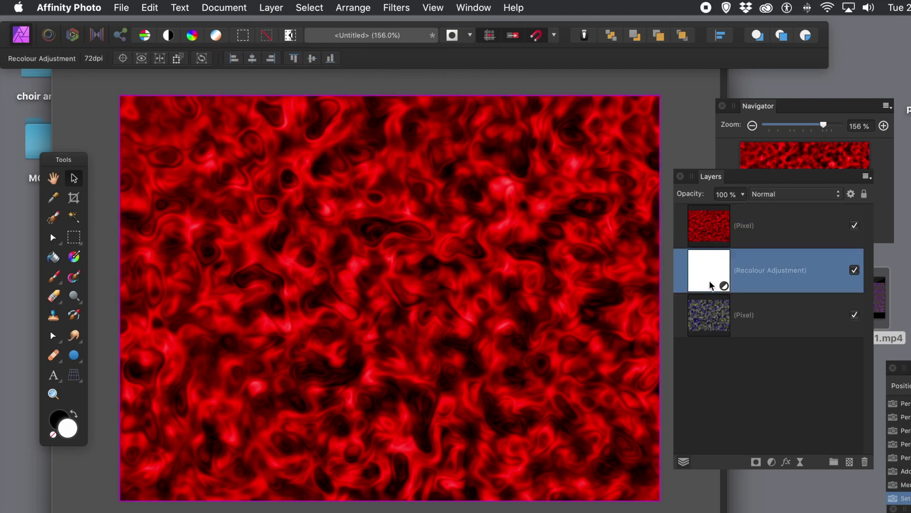
left_click(713, 306, "shift")
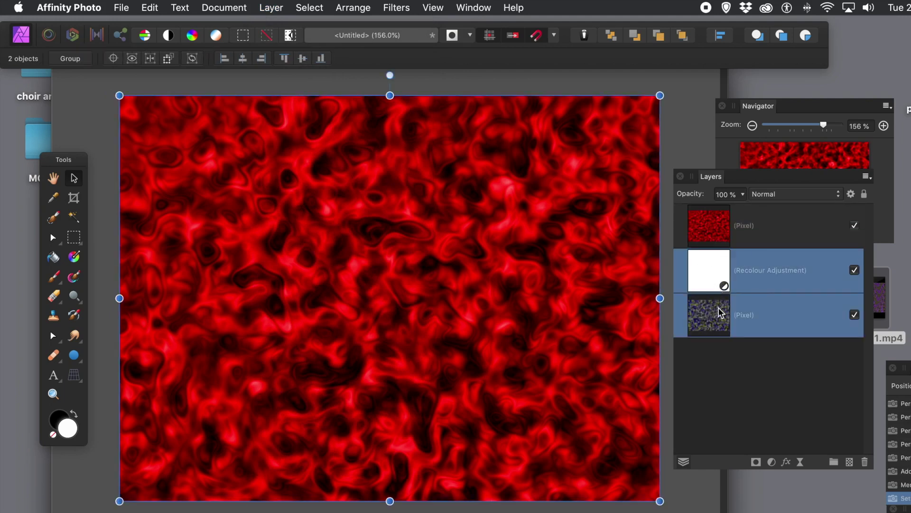
left_click(864, 463)
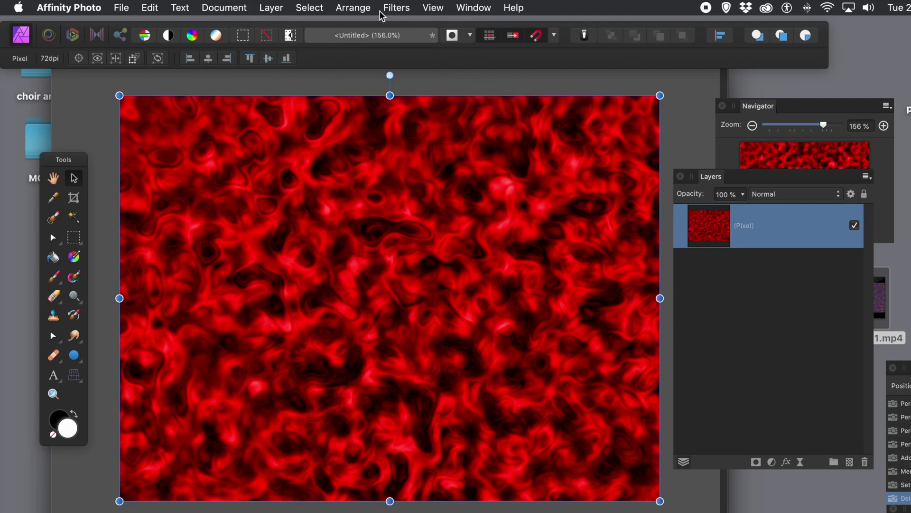
left_click(406, 13)
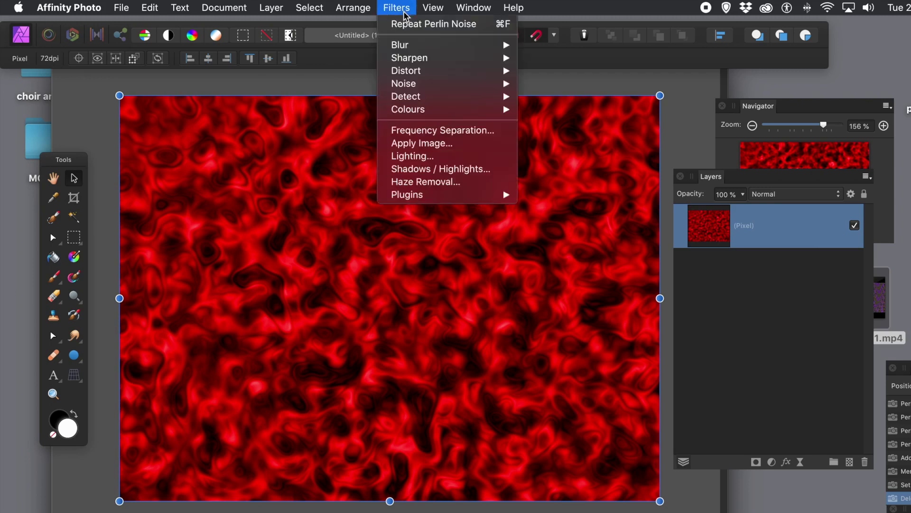
Start a Deform warp by placing four anchors across the texture.
mouse_move(402, 78)
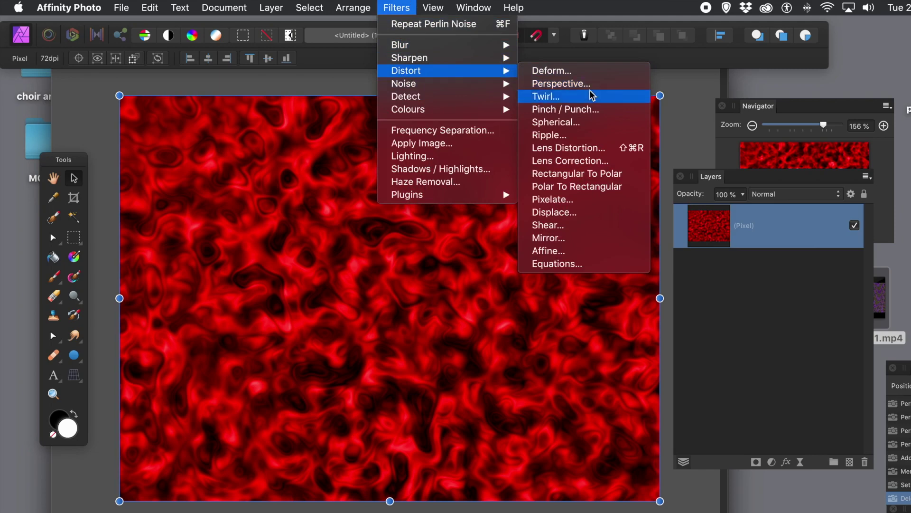
left_click(550, 74)
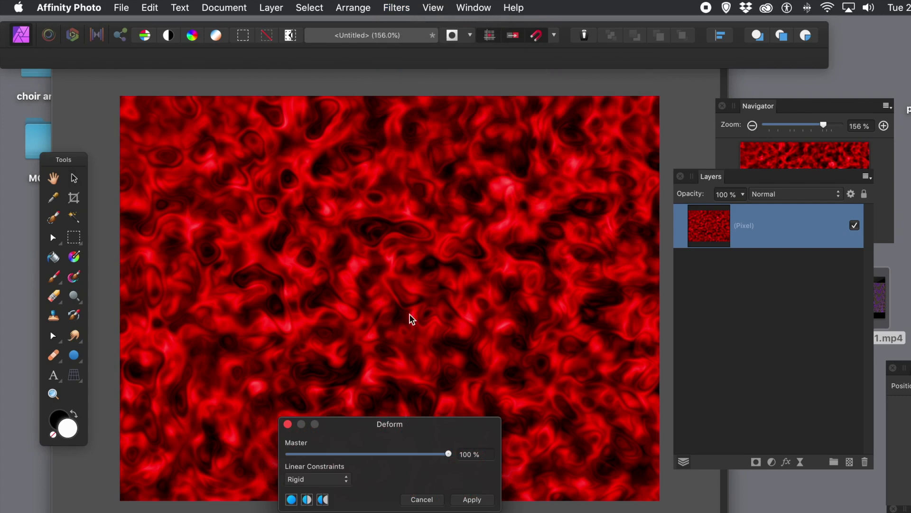
left_click_drag(376, 430, 517, 248)
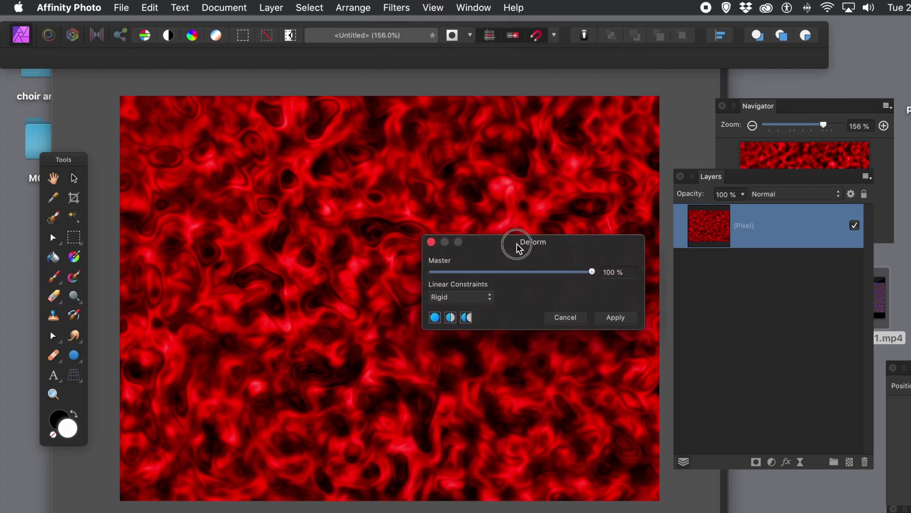
left_click(300, 267)
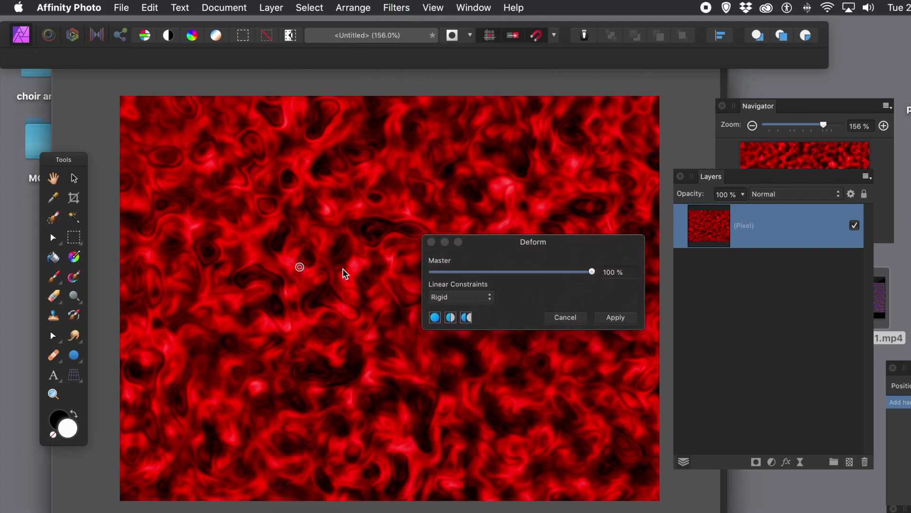
left_click(384, 210)
left_click(378, 369)
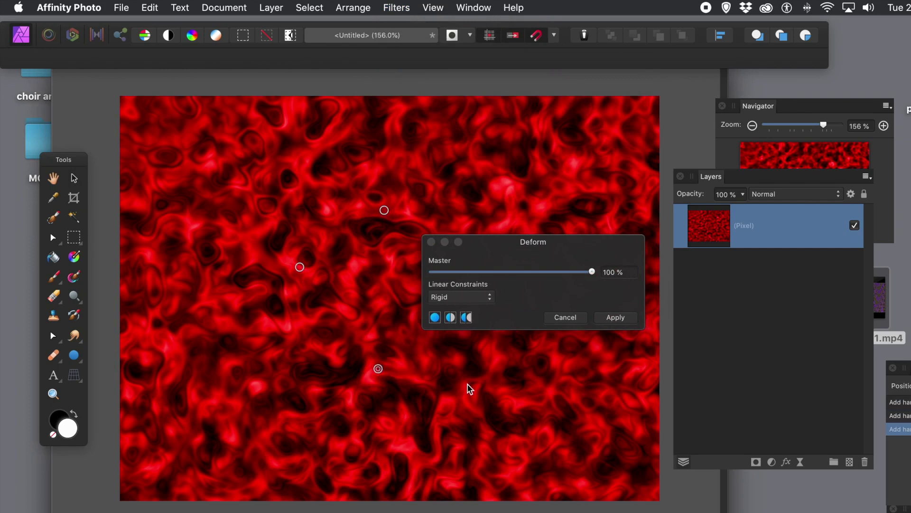
left_click(473, 383)
Pull the anchors toward the edges, reshape a central handle, use Similarity constraints, and apply.
left_click_drag(378, 369, 152, 467)
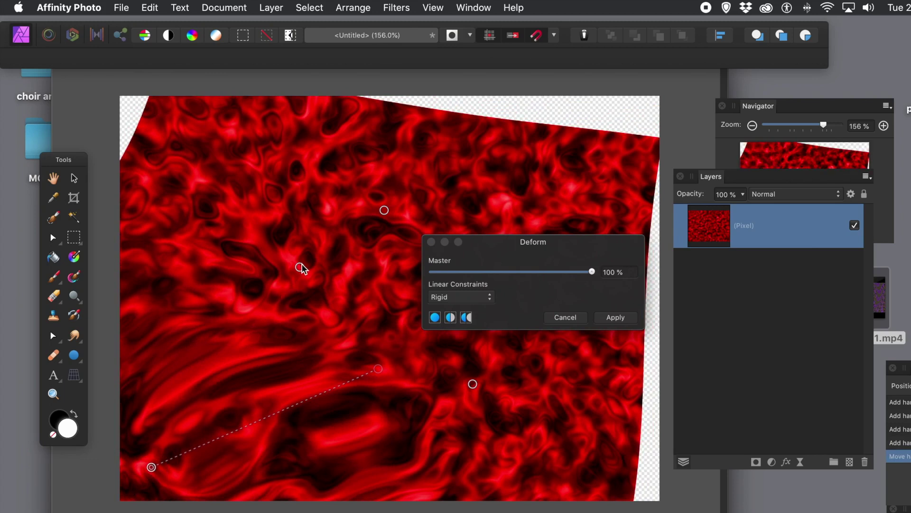
left_click_drag(299, 267, 216, 134)
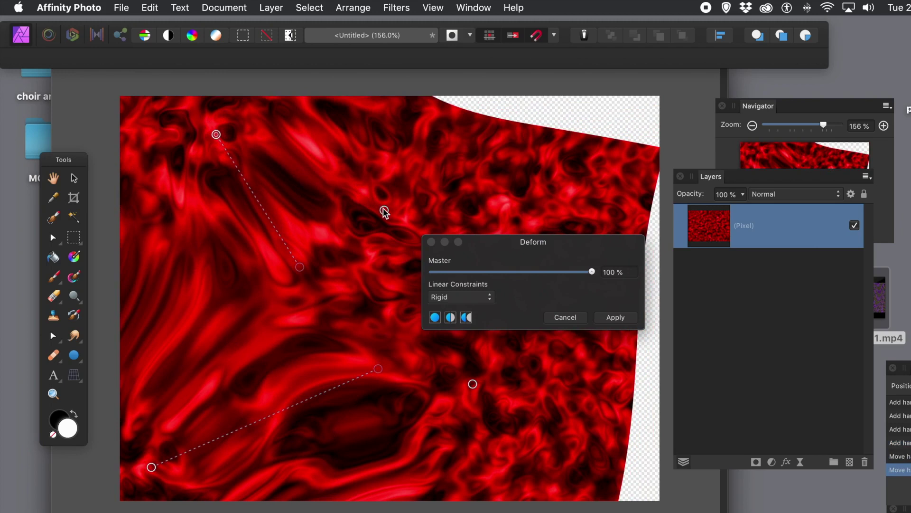
left_click_drag(384, 210, 677, 129)
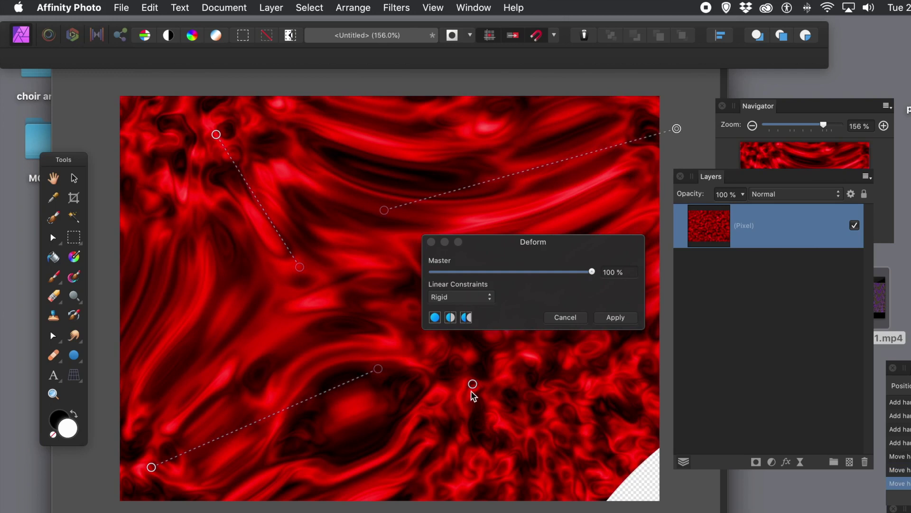
left_click_drag(473, 384, 603, 458)
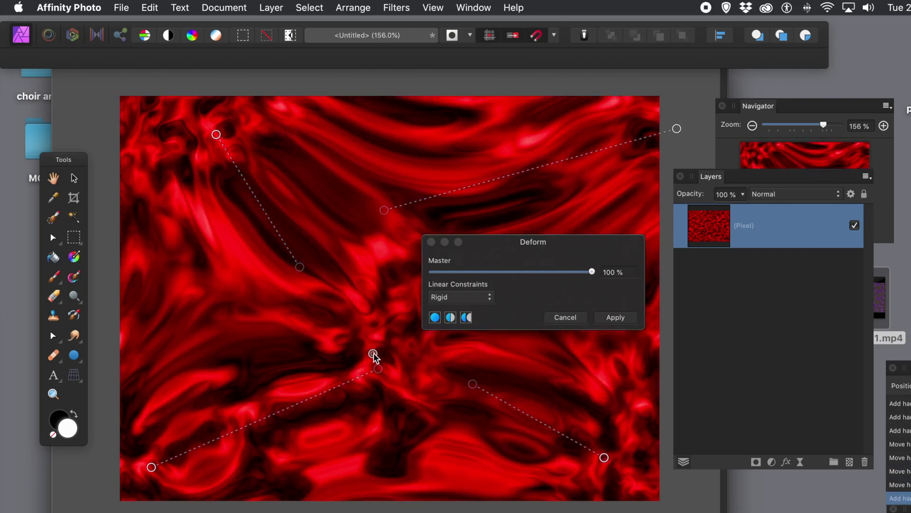
left_click_drag(373, 353, 278, 318)
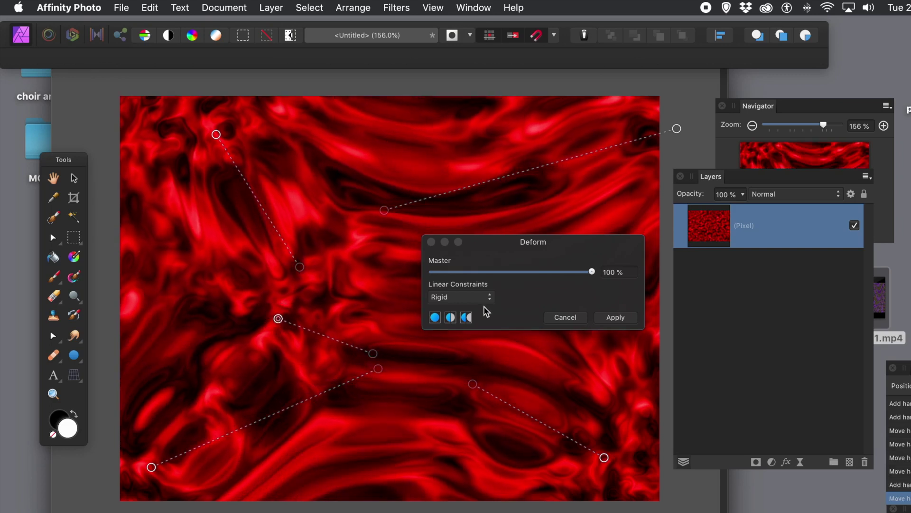
left_click(468, 299)
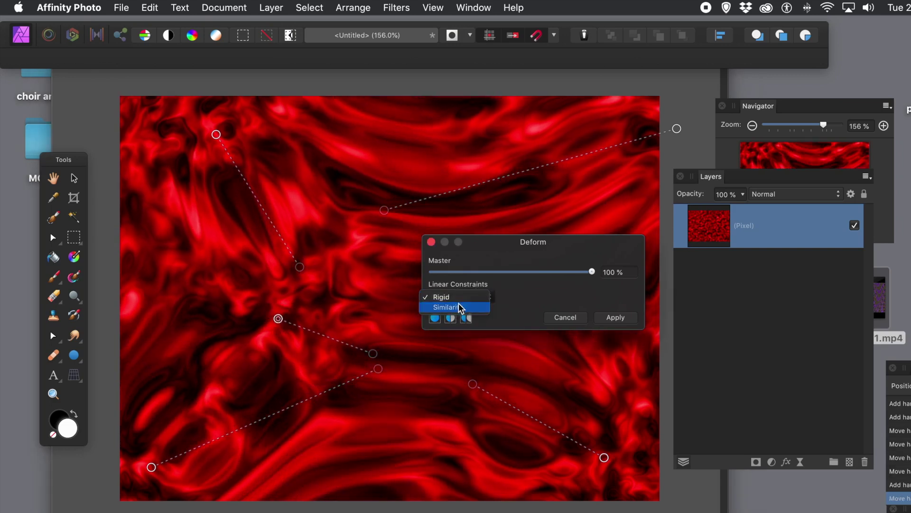
left_click(459, 307)
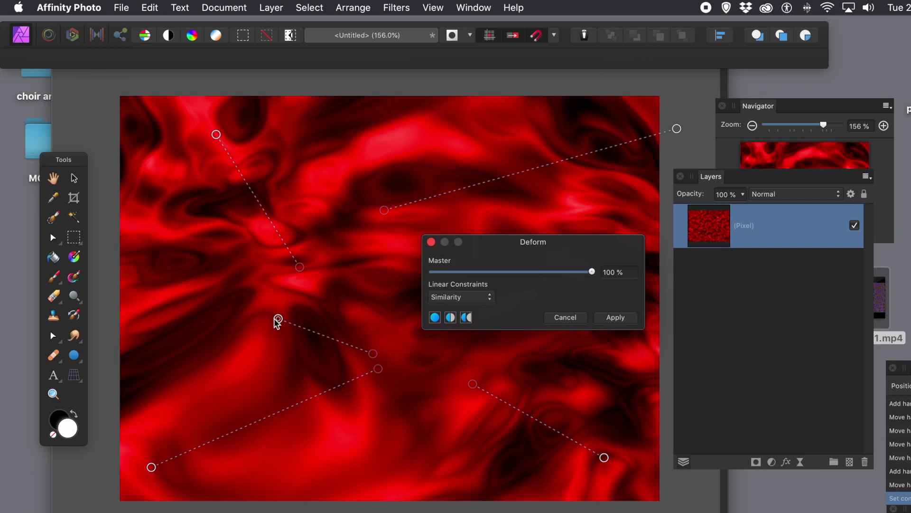
left_click_drag(277, 320, 396, 423)
left_click(606, 317)
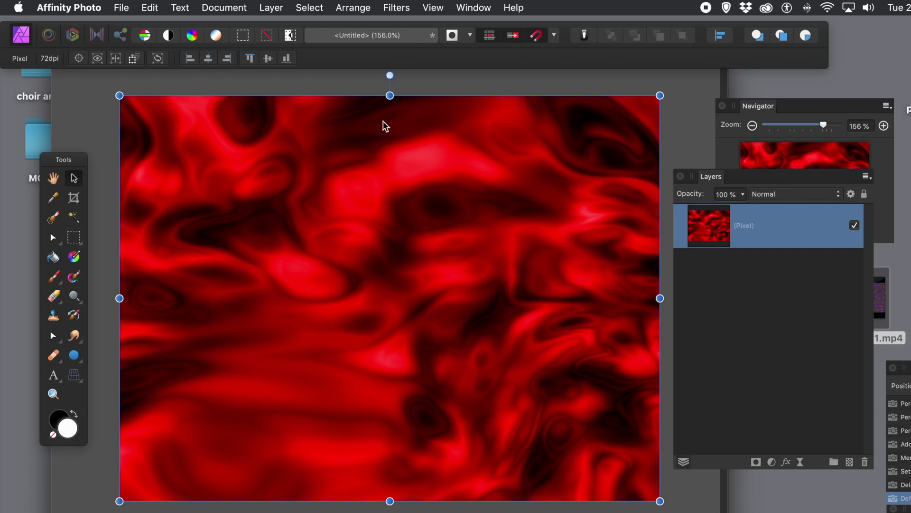
Apply a Difference Perlin Noise pass with 264.5 px zoom, 80.3 px persistence and 2 octaves.
left_click(405, 9)
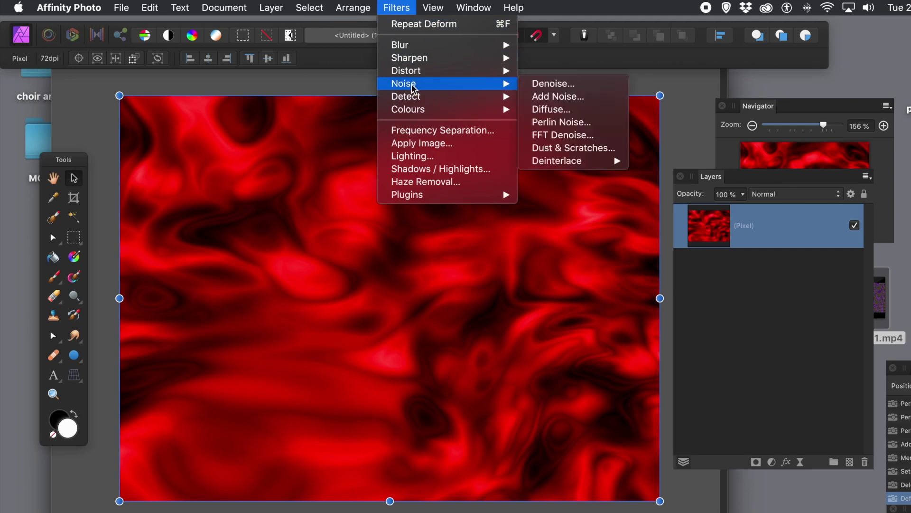
left_click(562, 124)
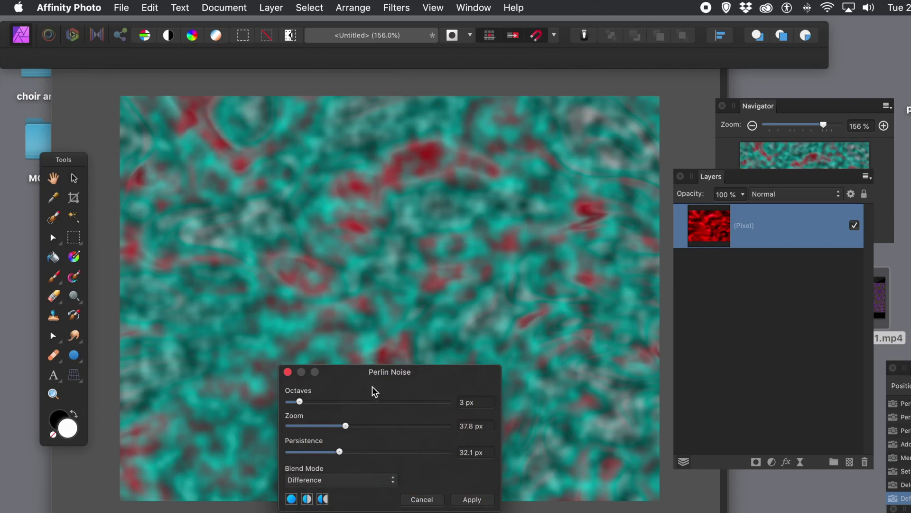
left_click_drag(364, 371, 662, 226)
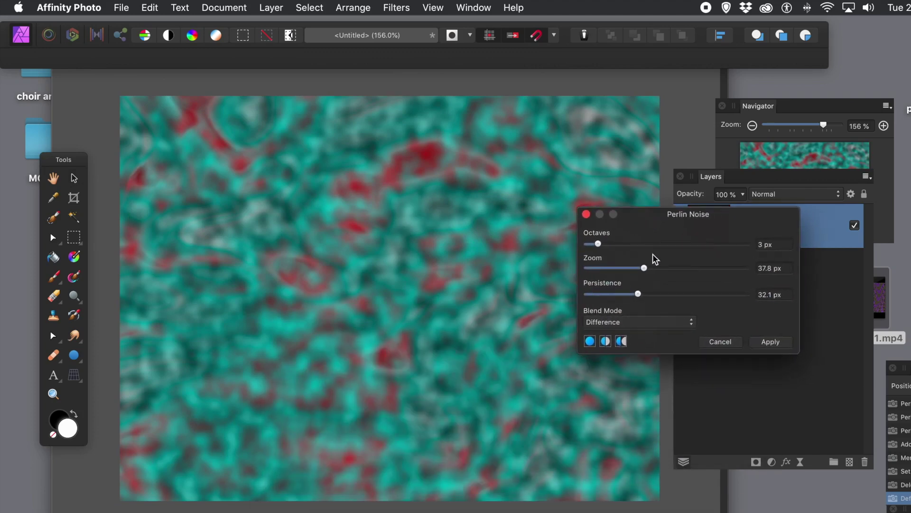
left_click_drag(642, 269, 702, 269)
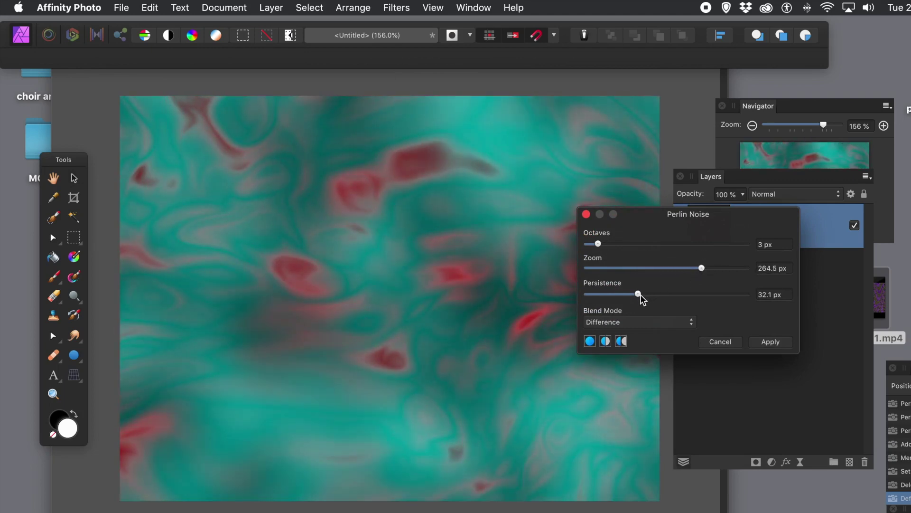
left_click_drag(639, 294, 716, 296)
left_click_drag(598, 244, 588, 245)
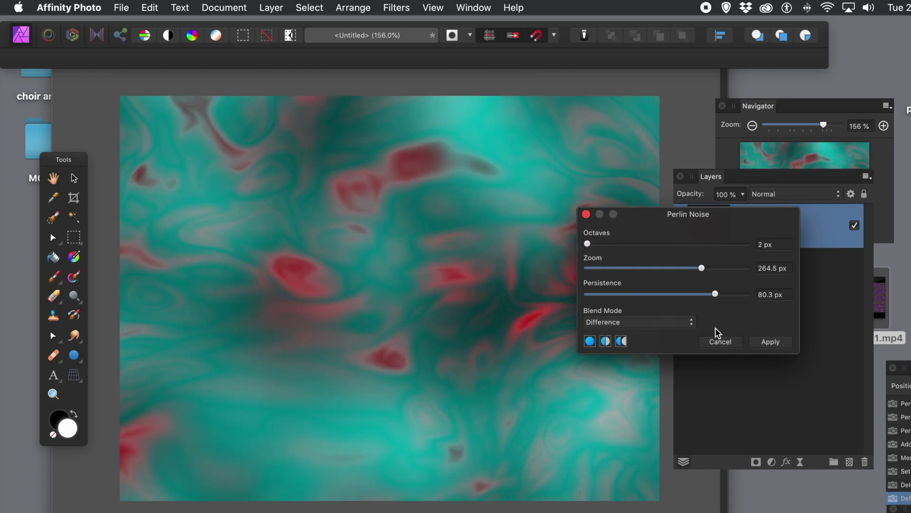
left_click(772, 344)
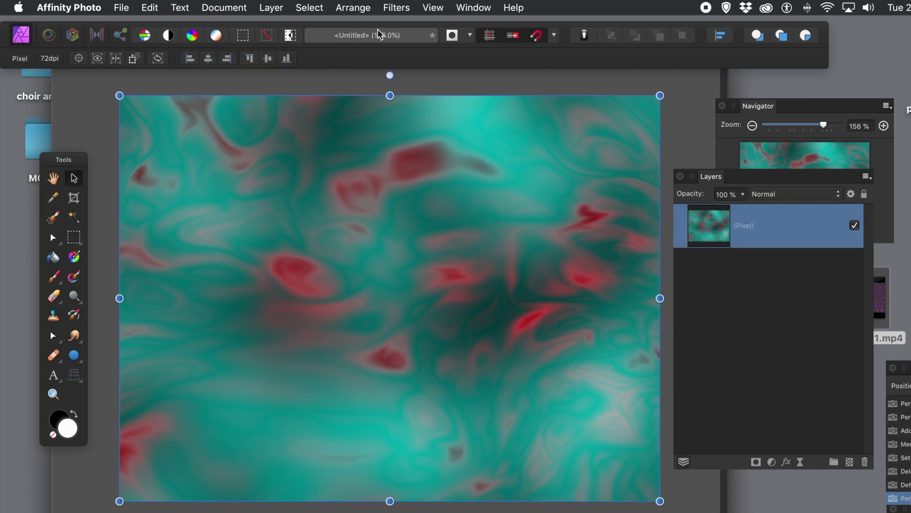
Apply another Perlin Noise pass with zoom lowered to 109.3 px, keeping 80.3 px persistence.
left_click(407, 8)
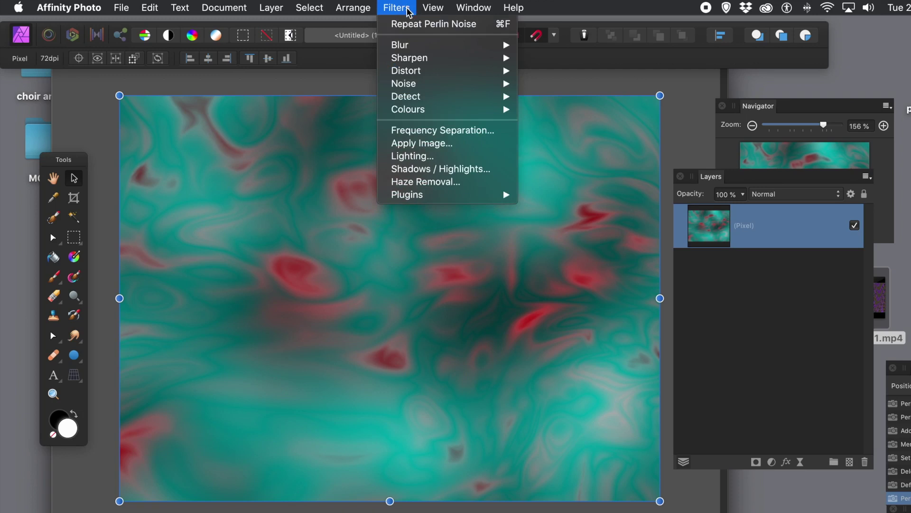
mouse_move(481, 85)
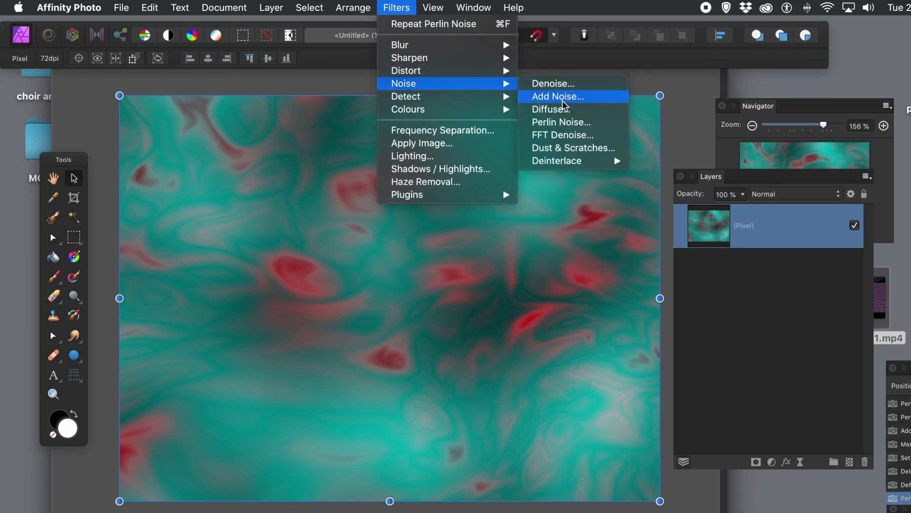
left_click(559, 122)
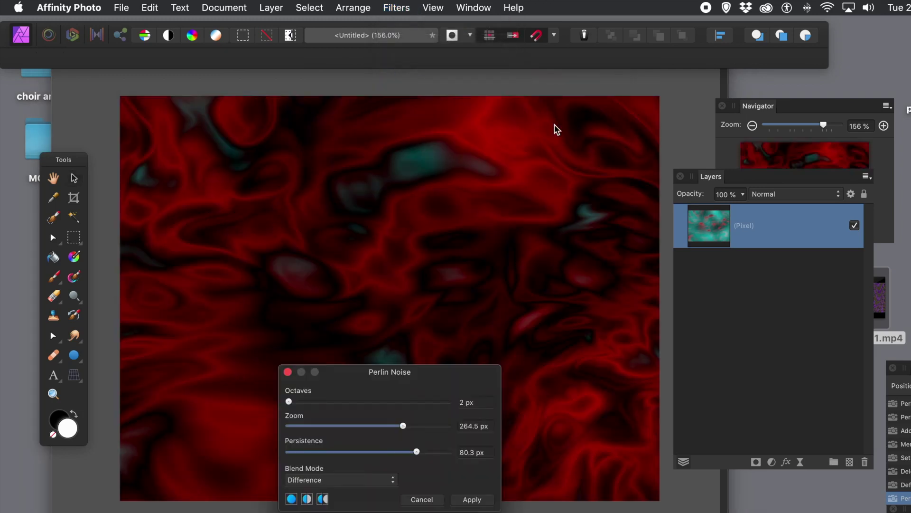
left_click_drag(380, 372, 645, 262)
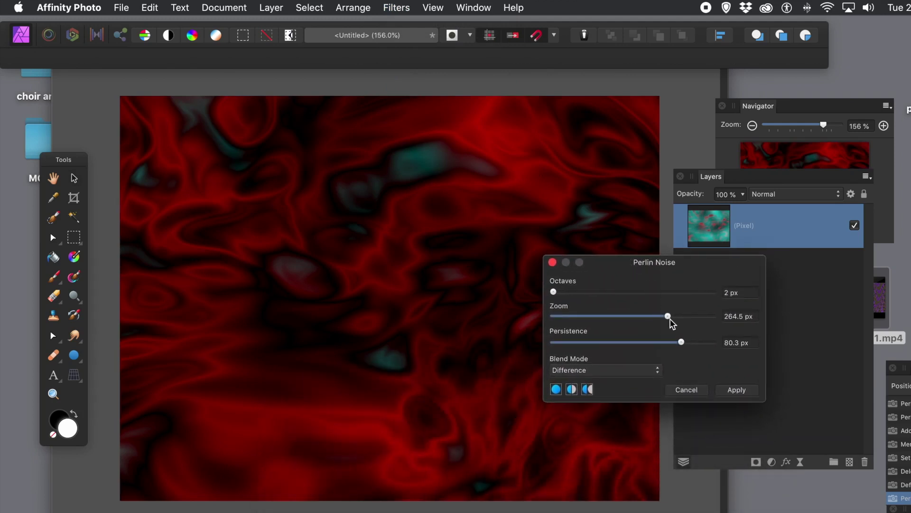
left_click_drag(667, 316, 644, 317)
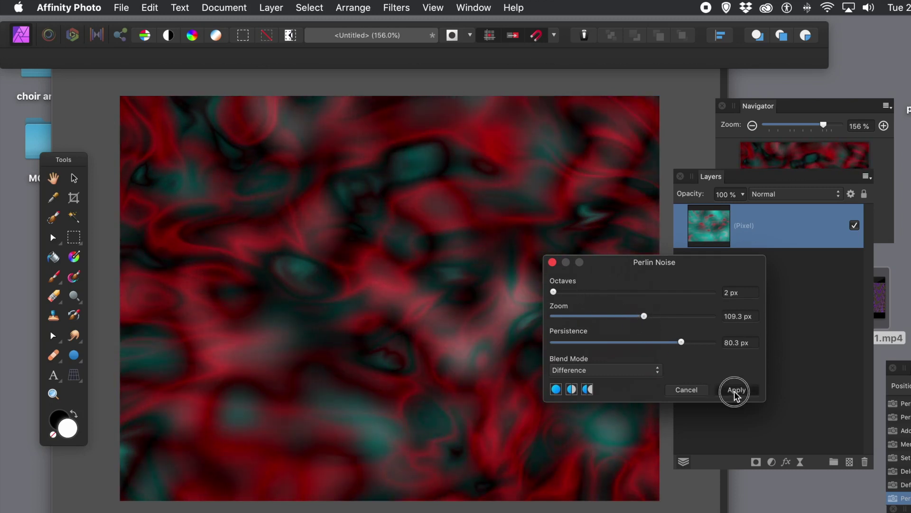
key("Return")
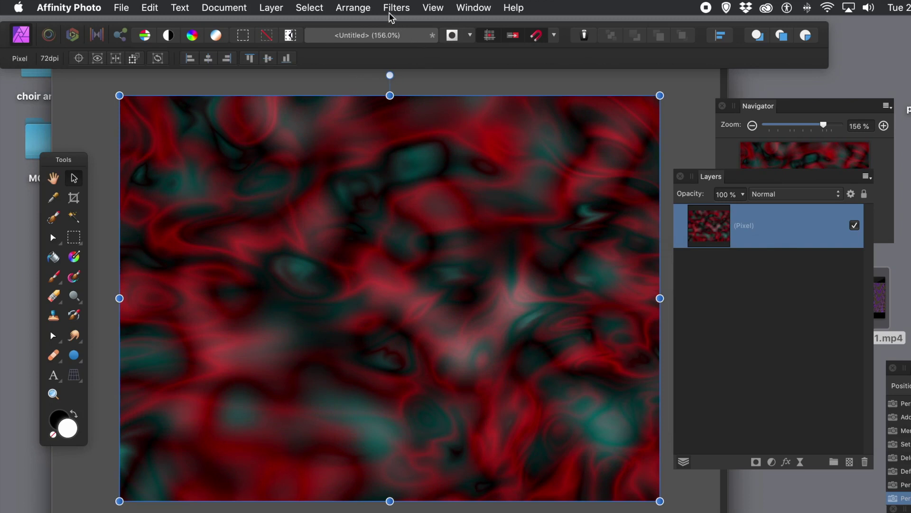
Apply a Perlin Noise pass with 341.8 px zoom and 5 octaves for smoky teal swirls.
left_click(393, 6)
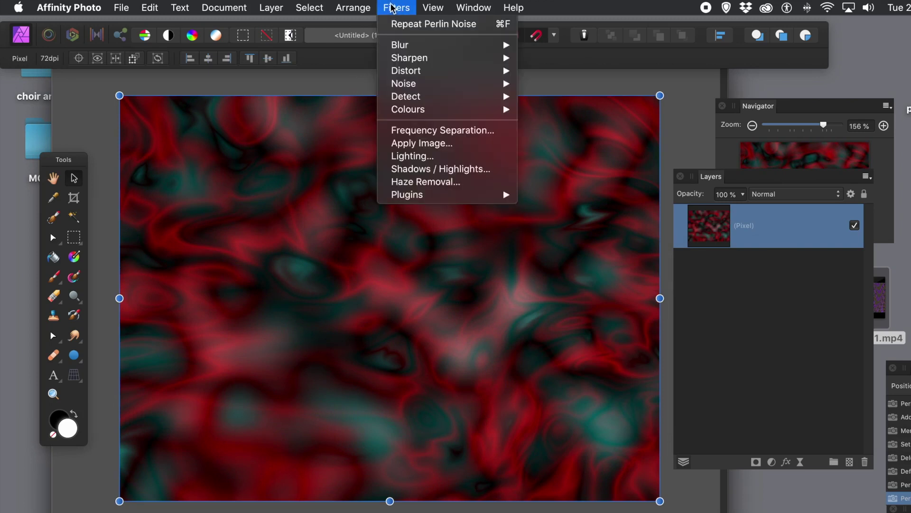
mouse_move(403, 84)
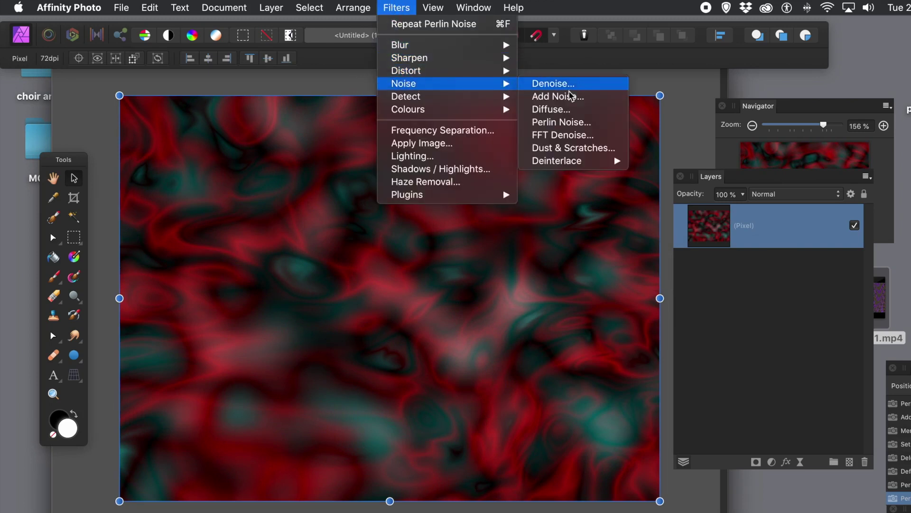
left_click(559, 123)
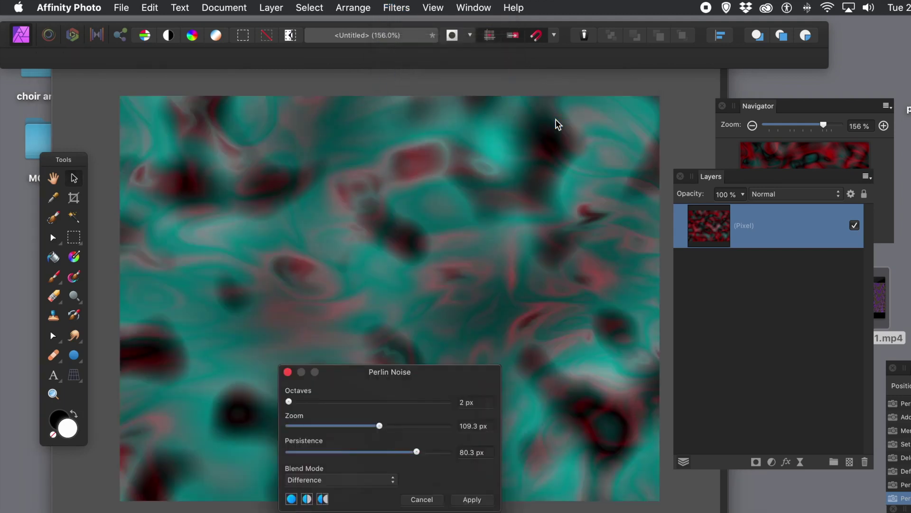
left_click_drag(392, 372, 527, 244)
left_click_drag(508, 297, 550, 297)
left_click(381, 260)
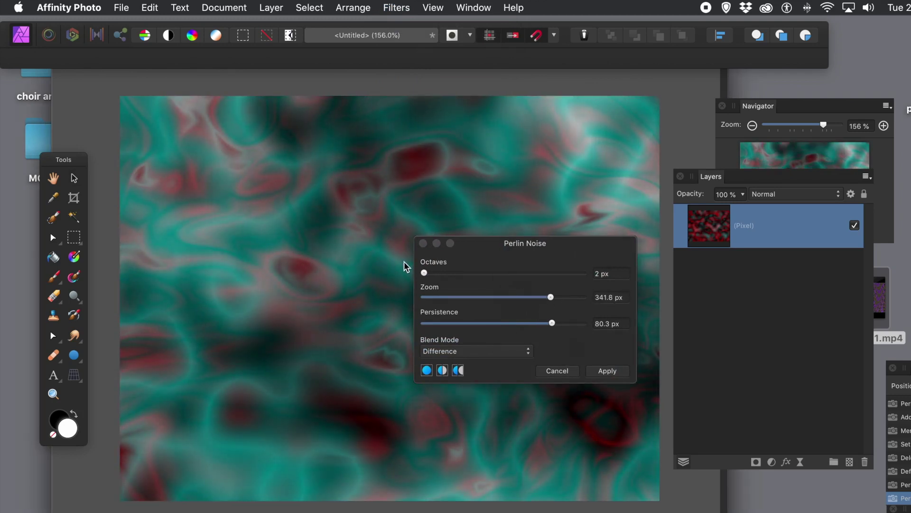
left_click(370, 236)
left_click_drag(431, 274, 459, 278)
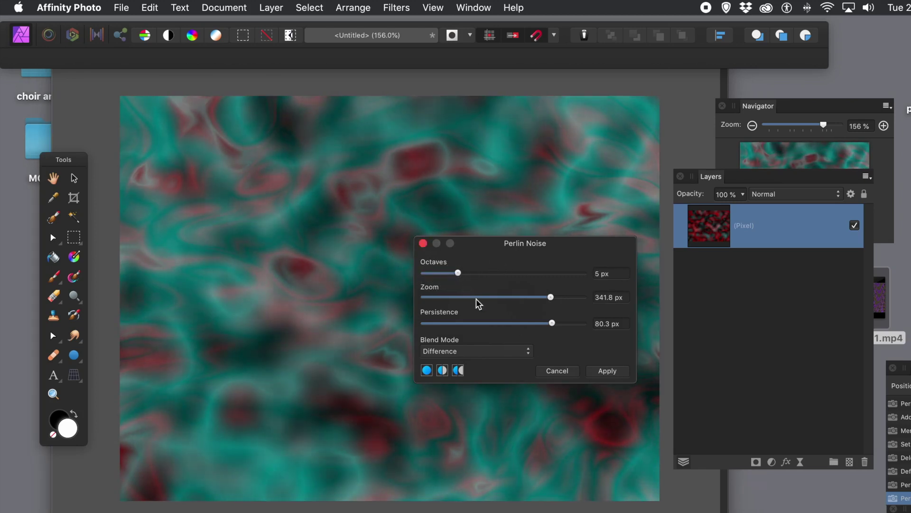
left_click(608, 370)
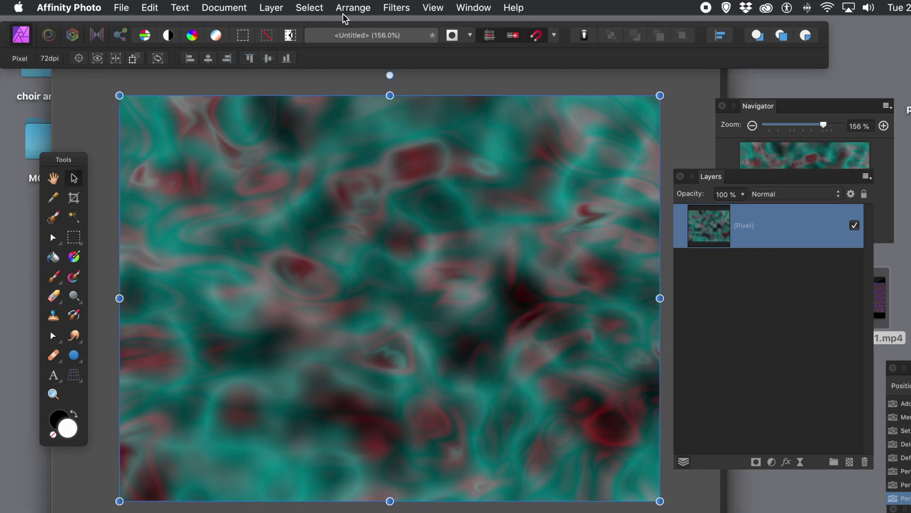
Apply a Perlin Noise pass with 428 px zoom and 84.4 px persistence.
left_click(403, 7)
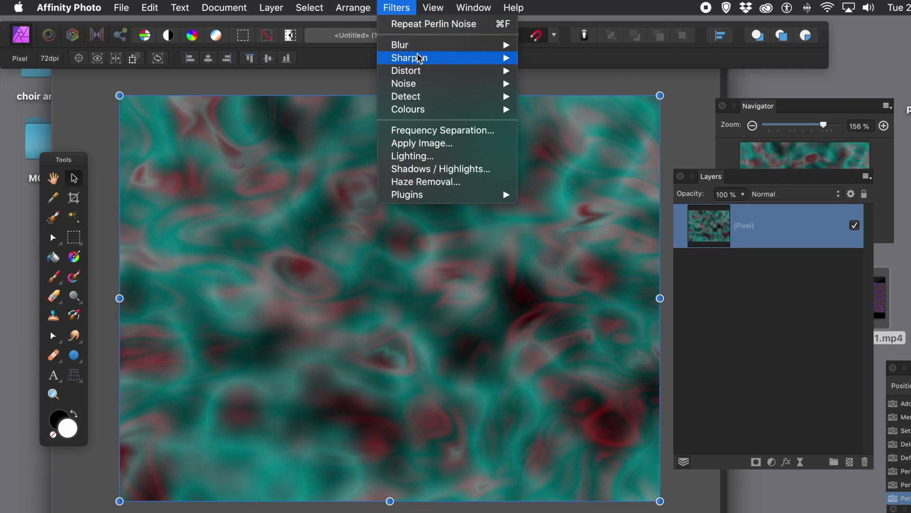
mouse_move(419, 84)
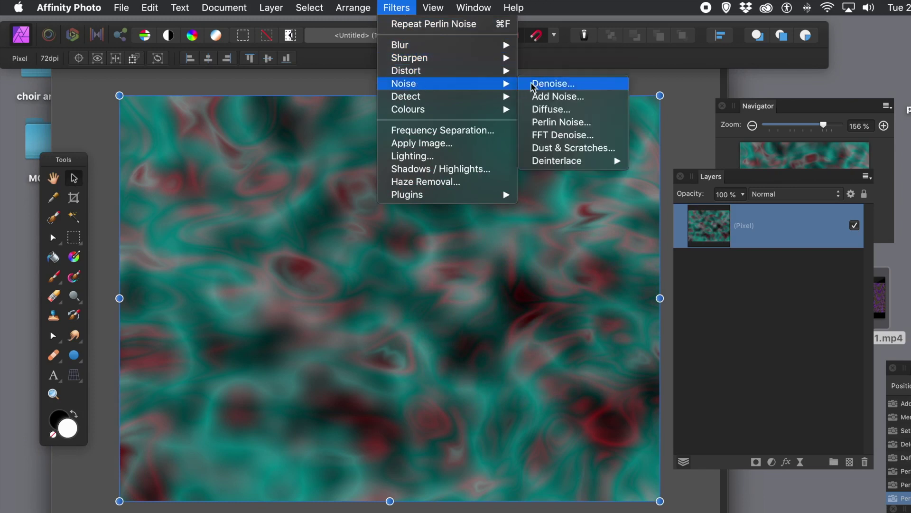
left_click(560, 122)
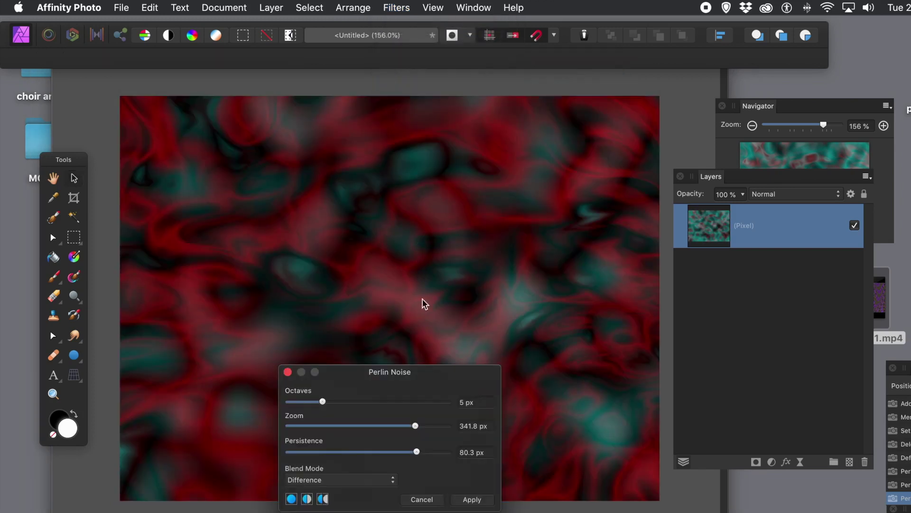
left_click_drag(372, 372, 579, 222)
left_click_drag(622, 278, 630, 303)
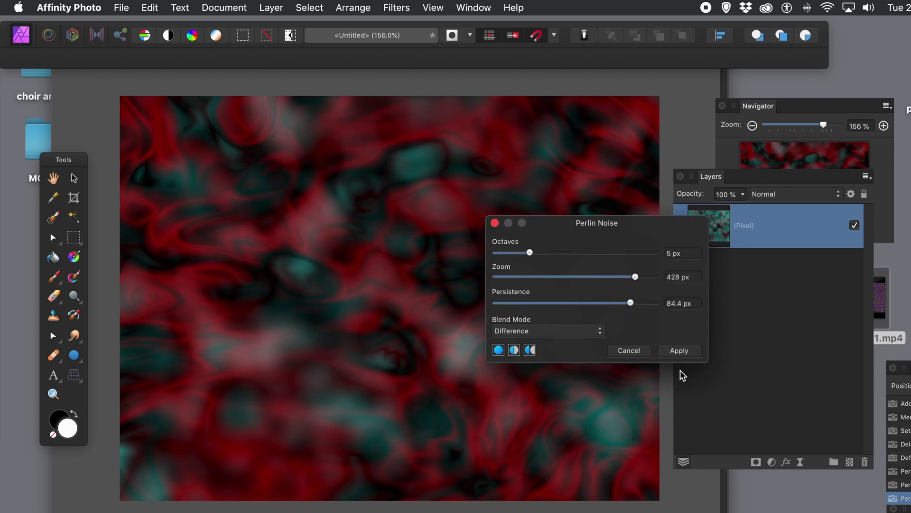
left_click(679, 351)
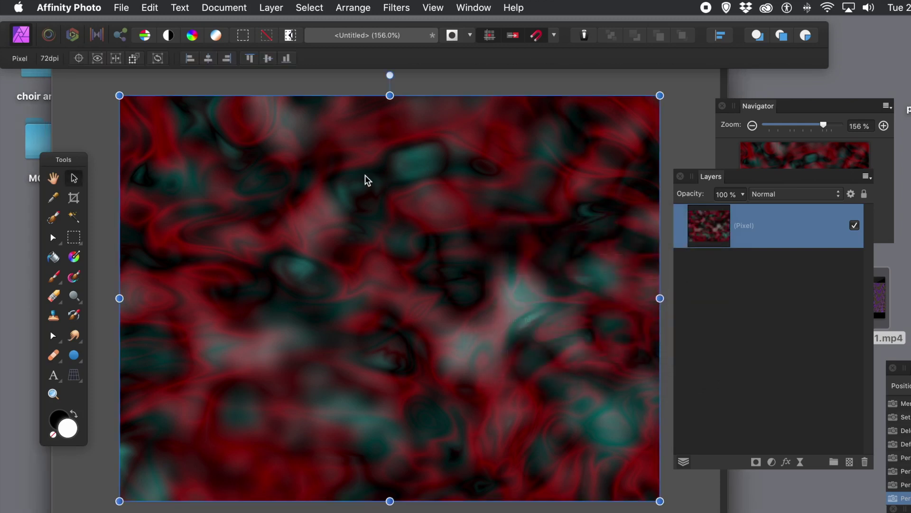
Reopen Perlin Noise and cancel it, leaving the crimson texture unchanged.
left_click(401, 8)
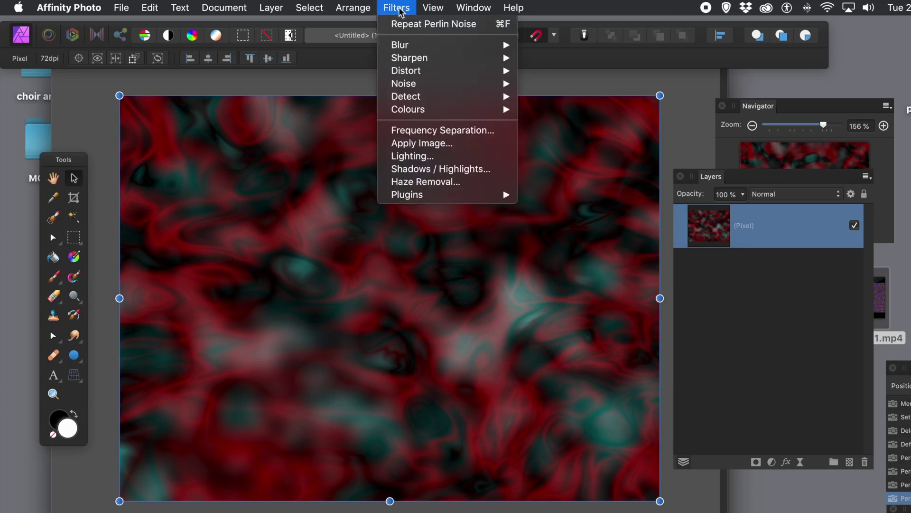
mouse_move(402, 72)
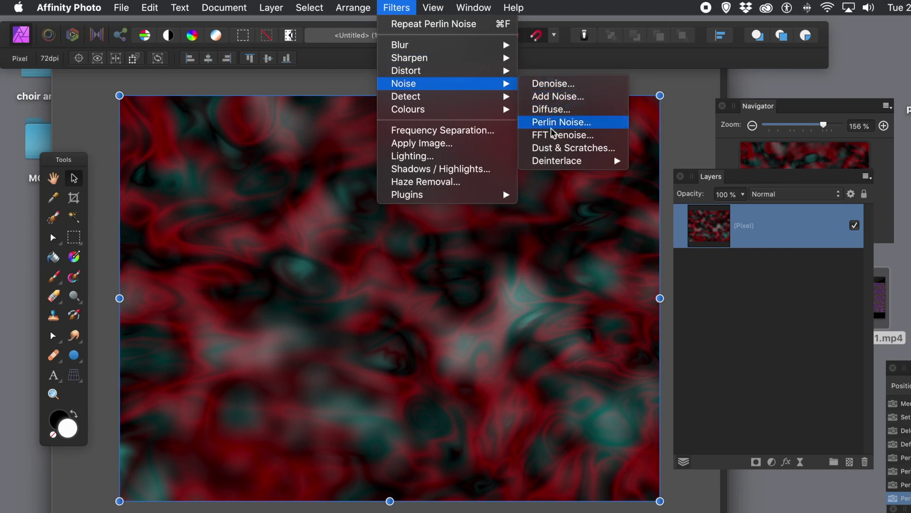
left_click(555, 124)
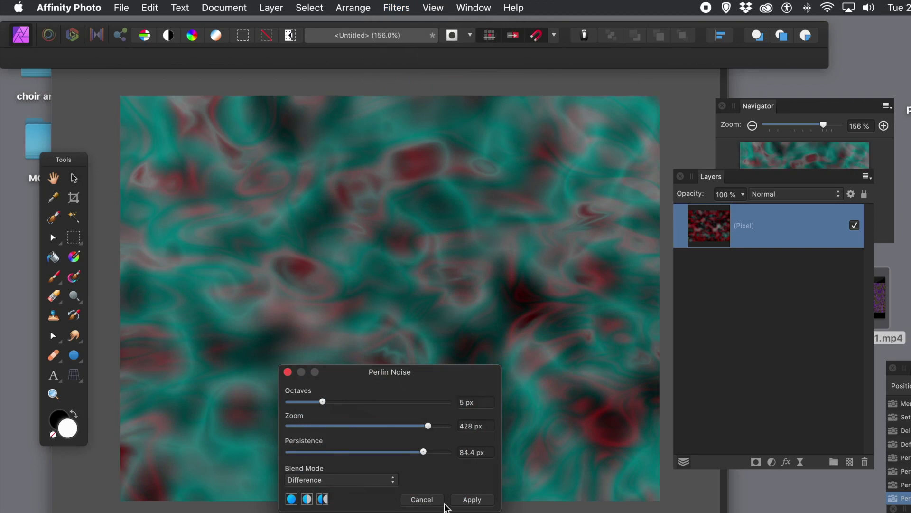
left_click(425, 499)
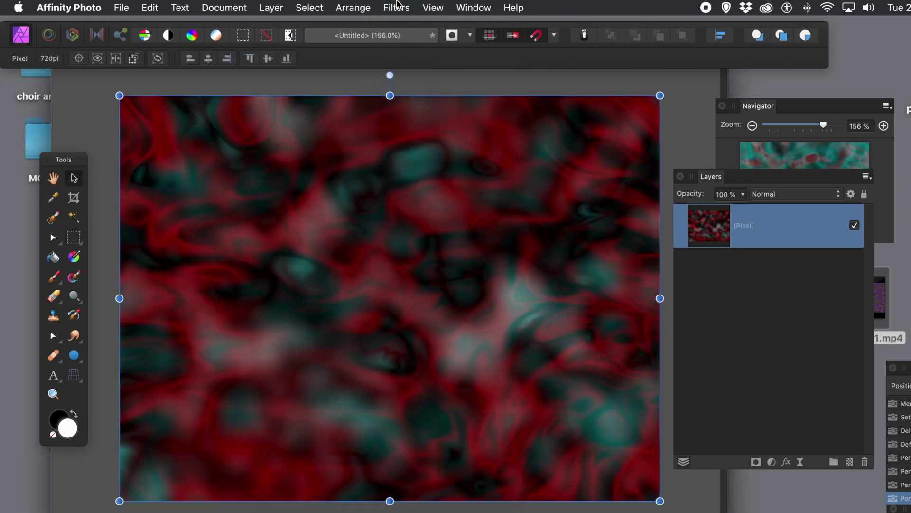
left_click(395, 8)
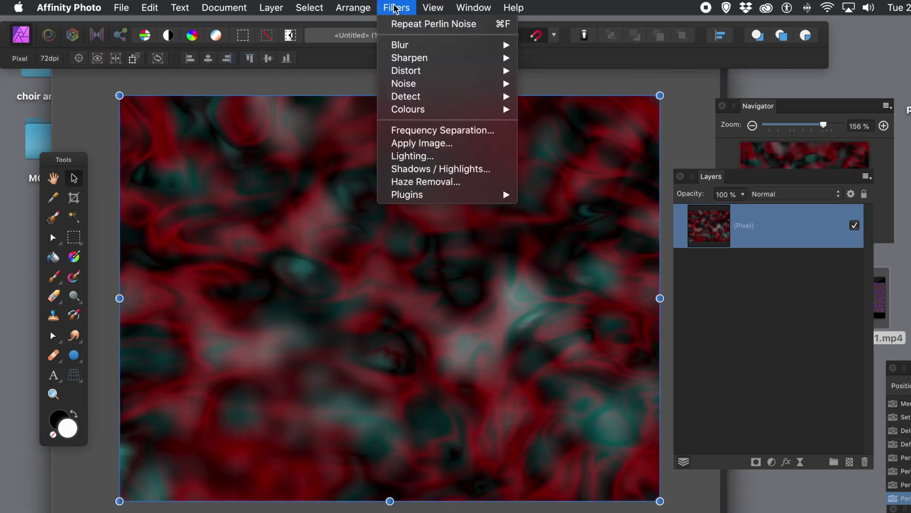
Place three Deform pins and pull them up, lower-left and lower-right to bend the texture.
mouse_move(413, 71)
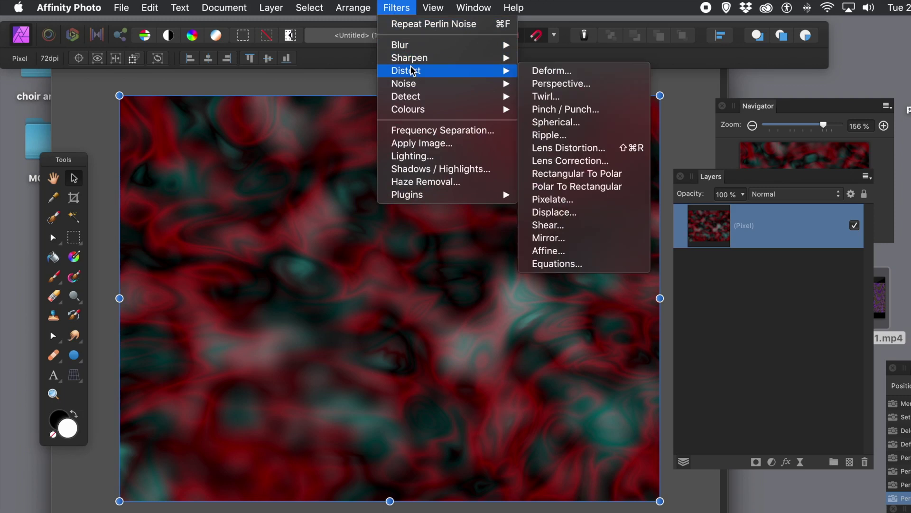
left_click(573, 72)
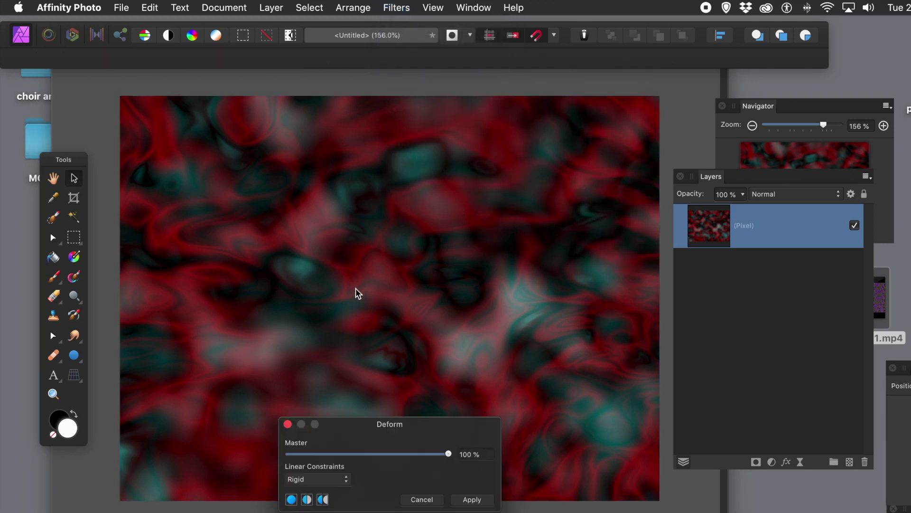
left_click(276, 264)
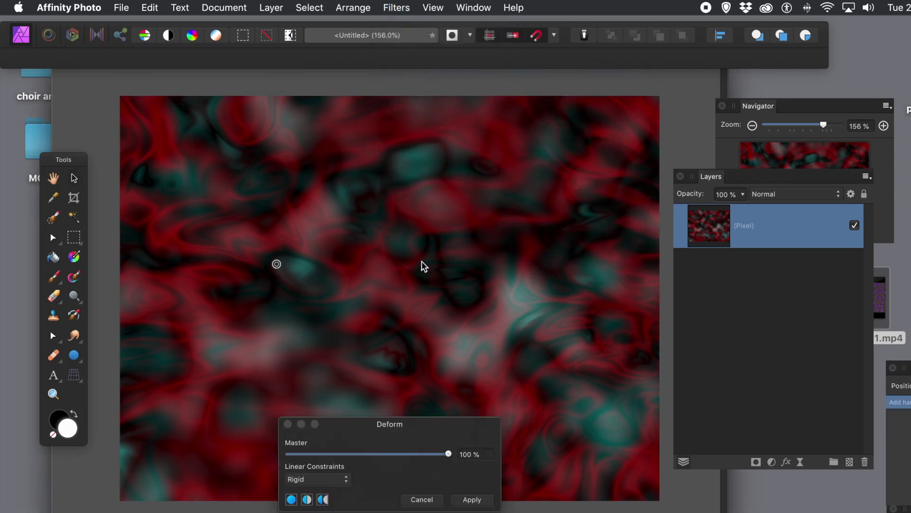
left_click(459, 252)
left_click(354, 348)
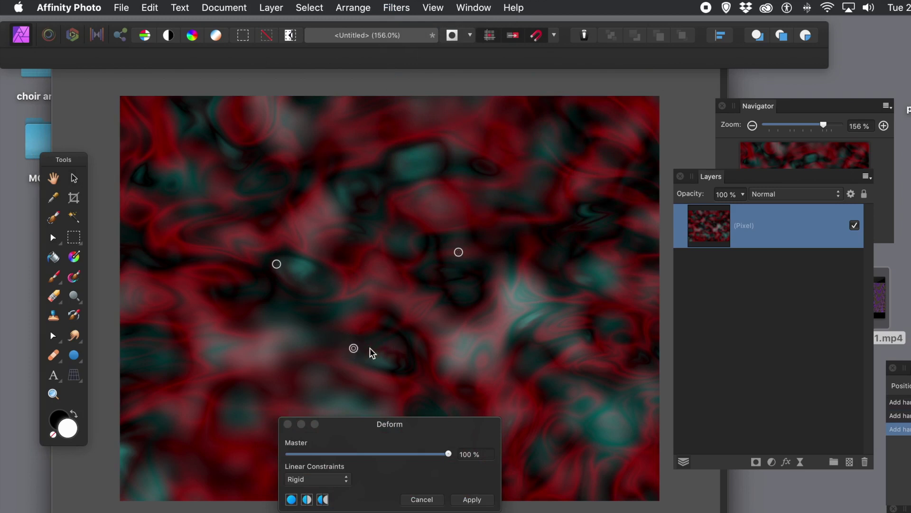
left_click_drag(353, 348, 338, 203)
left_click_drag(277, 263, 153, 386)
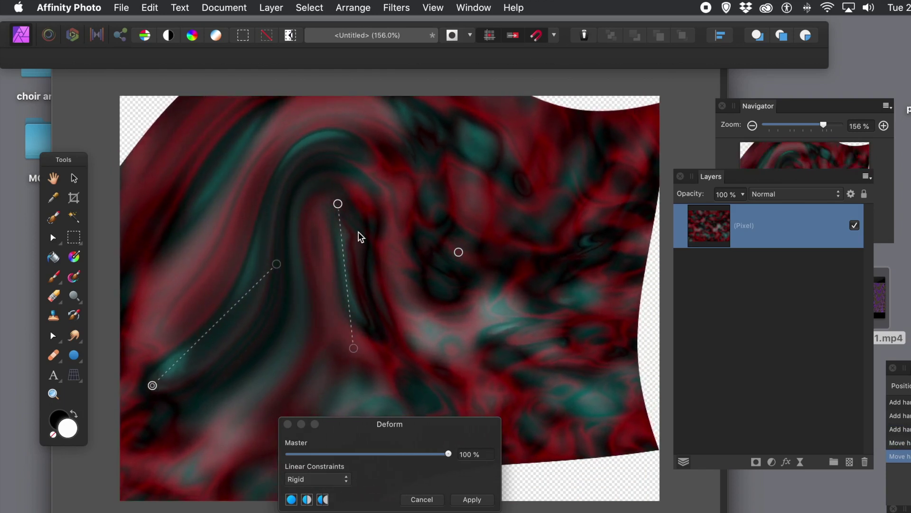
left_click_drag(459, 254, 641, 353)
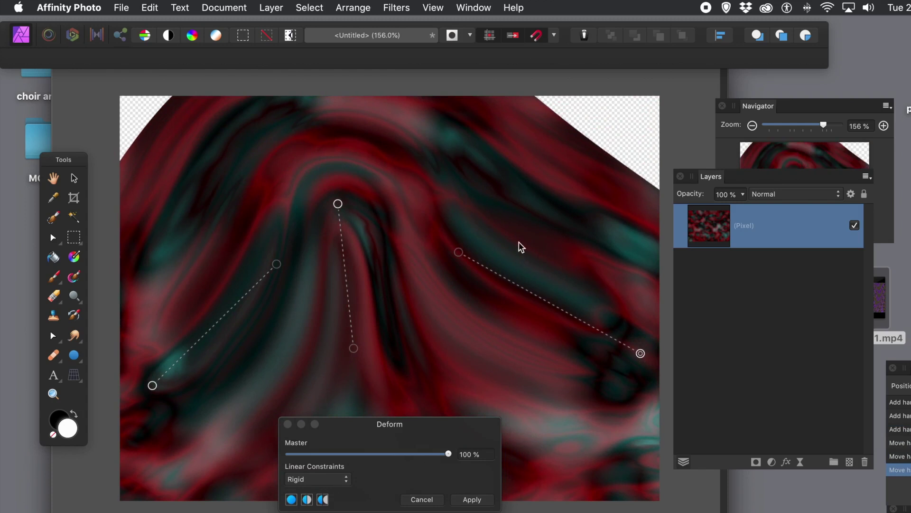
Add a top-right Deform pin, refine the other pins, and apply the warp.
left_click(510, 230)
left_click_drag(509, 230, 616, 111)
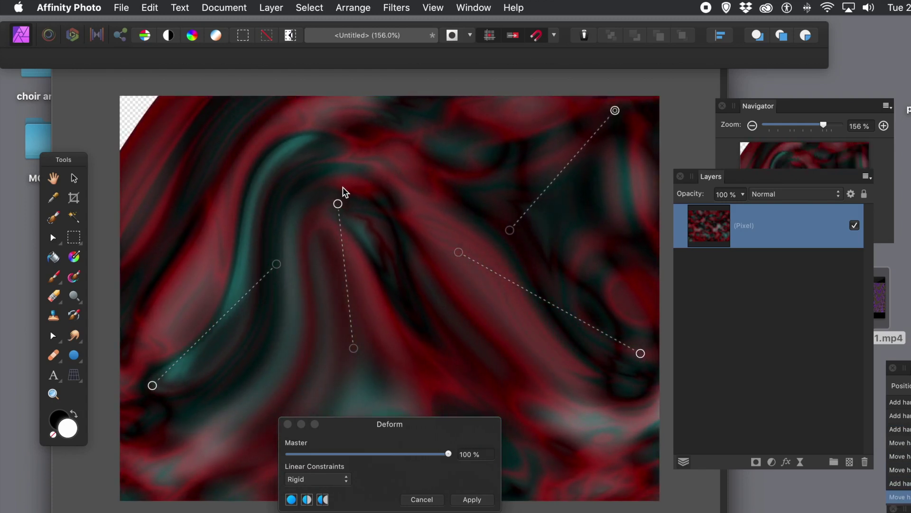
left_click_drag(338, 205, 202, 159)
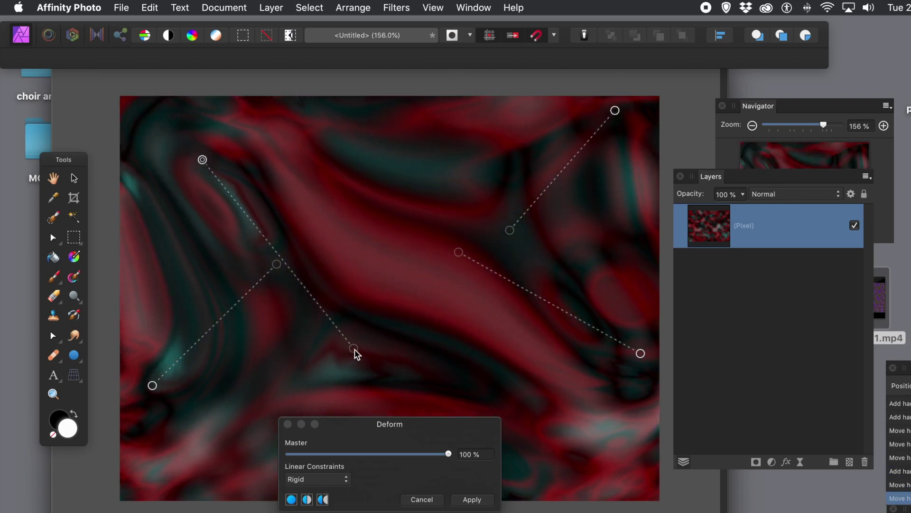
left_click_drag(354, 350, 464, 408)
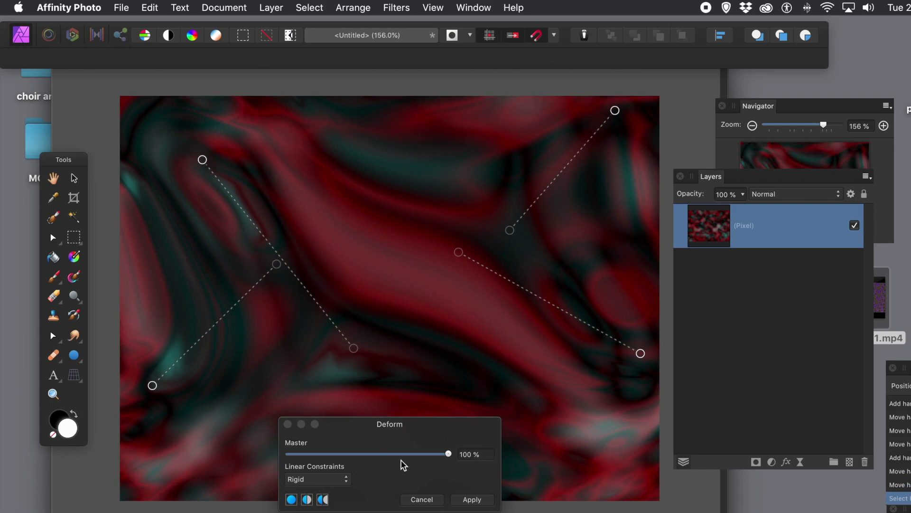
left_click_drag(152, 386, 143, 417)
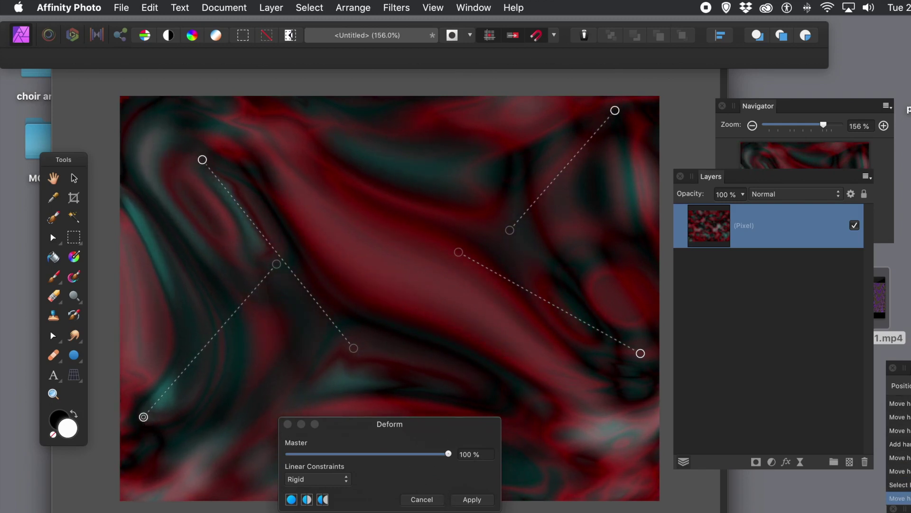
left_click(487, 501)
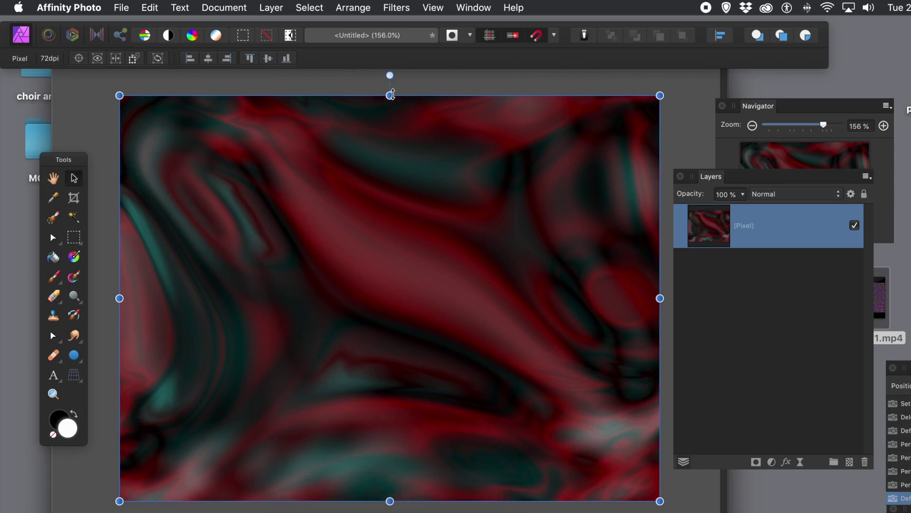